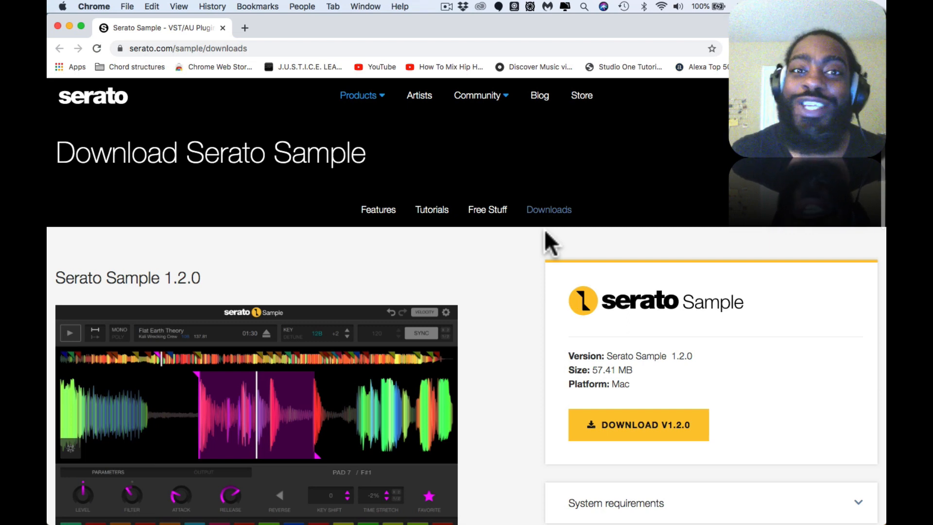
# Look over the Serato Sample 1.2.0 download page, including the plugin preview and the download details.
pyautogui.scroll(-5, 501, 323)
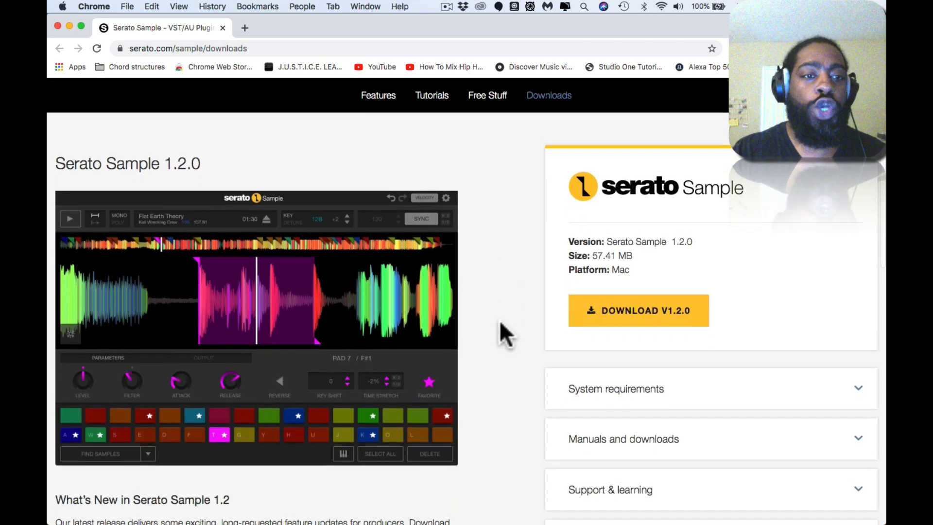
pyautogui.scroll(-3, 500, 323)
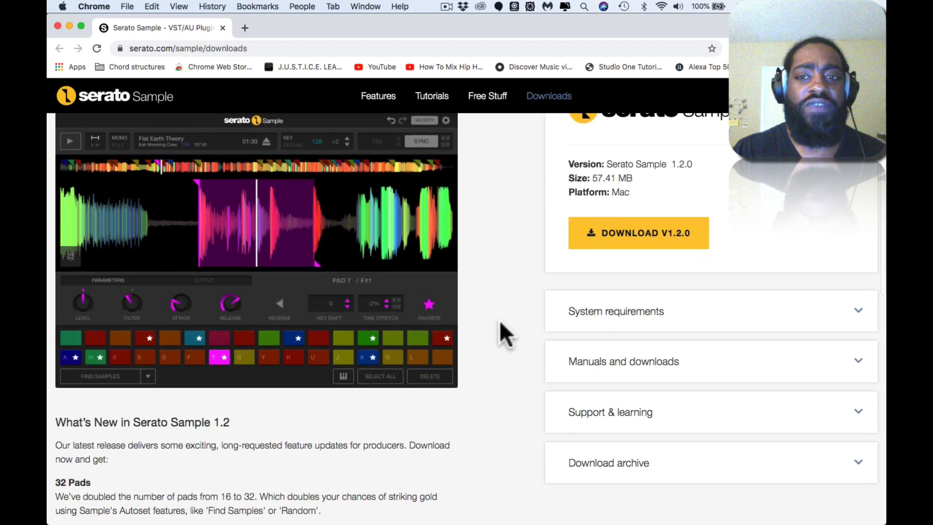
pyautogui.scroll(4, 500, 323)
pyautogui.scroll(1, 500, 323)
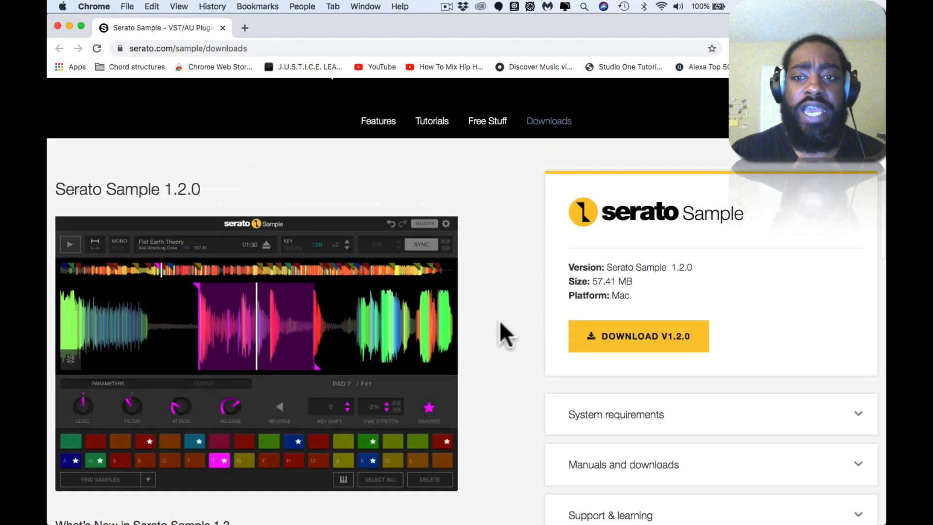
pyautogui.scroll(3, 500, 319)
pyautogui.scroll(-5, 672, 304)
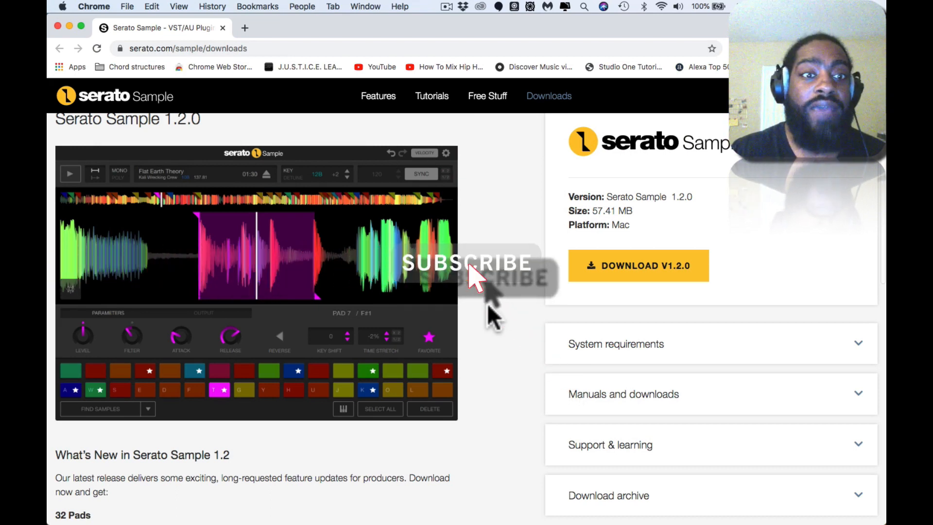
pyautogui.scroll(-3, 487, 305)
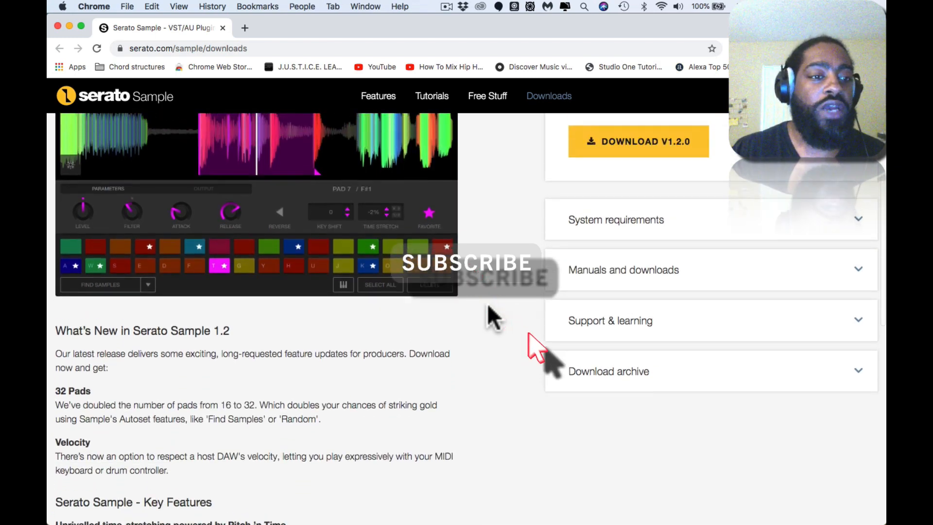
pyautogui.scroll(1, 487, 305)
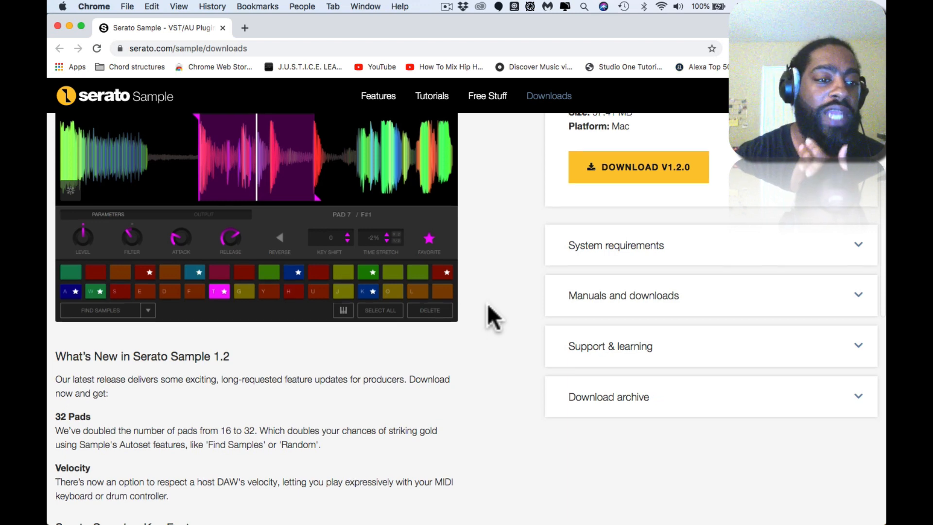
pyautogui.scroll(-5, 489, 306)
pyautogui.scroll(8, 488, 306)
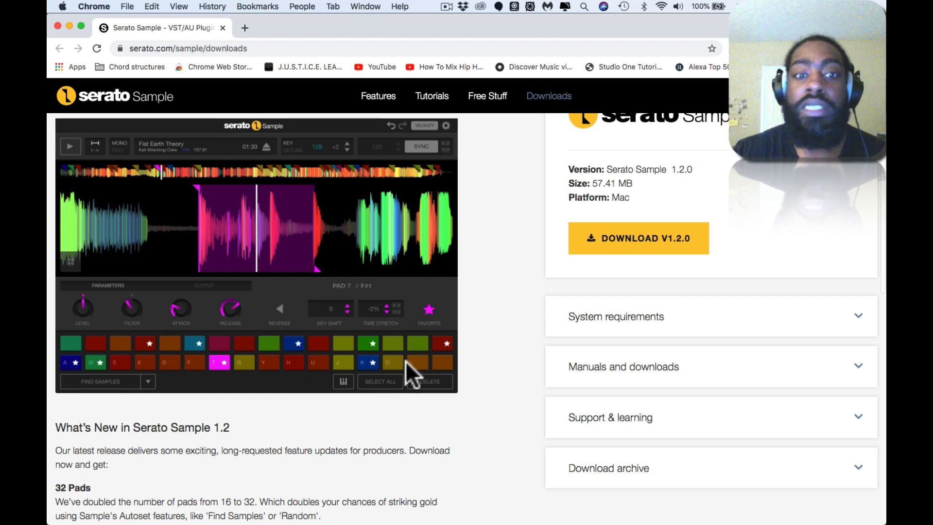
# Read the What's New in Serato Sample 1.2 and Key Features sections of the download page.
pyautogui.scroll(-5, 405, 360)
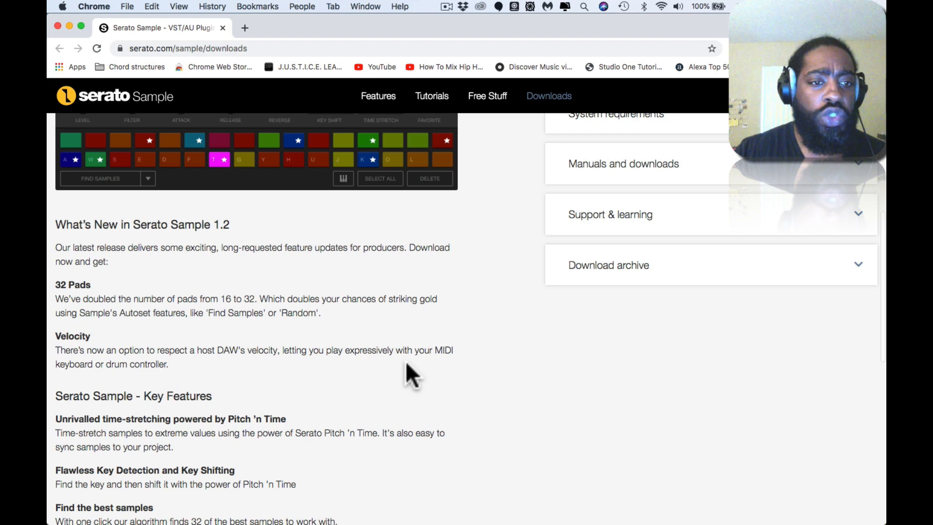
pyautogui.scroll(-1, 405, 360)
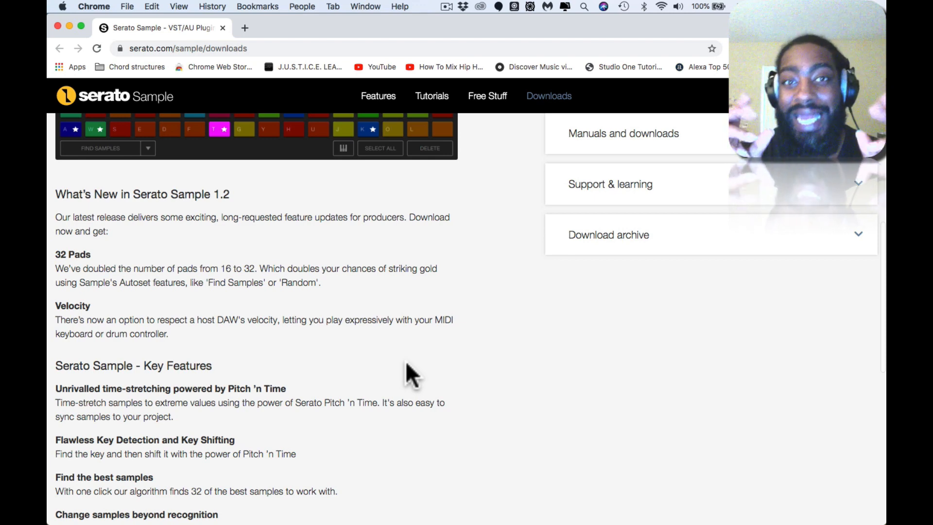
pyautogui.scroll(-2, 406, 364)
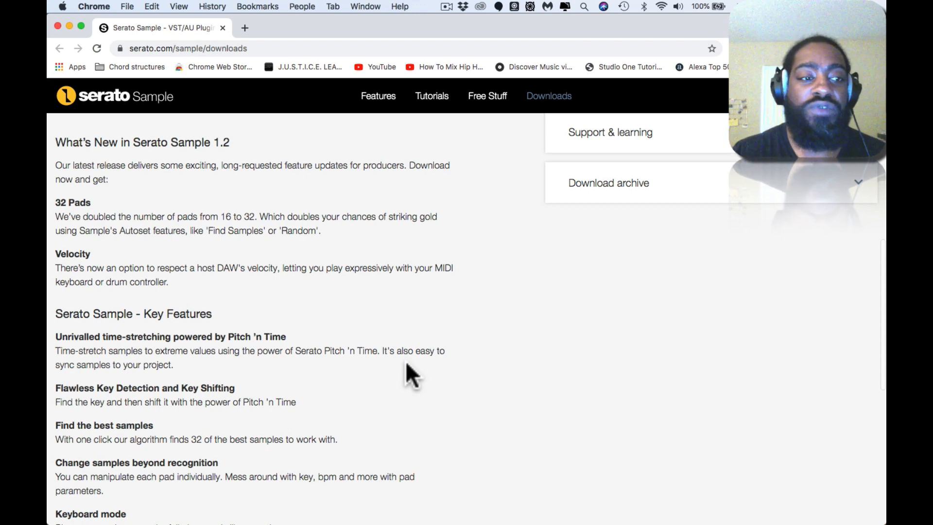
pyautogui.scroll(-5, 406, 364)
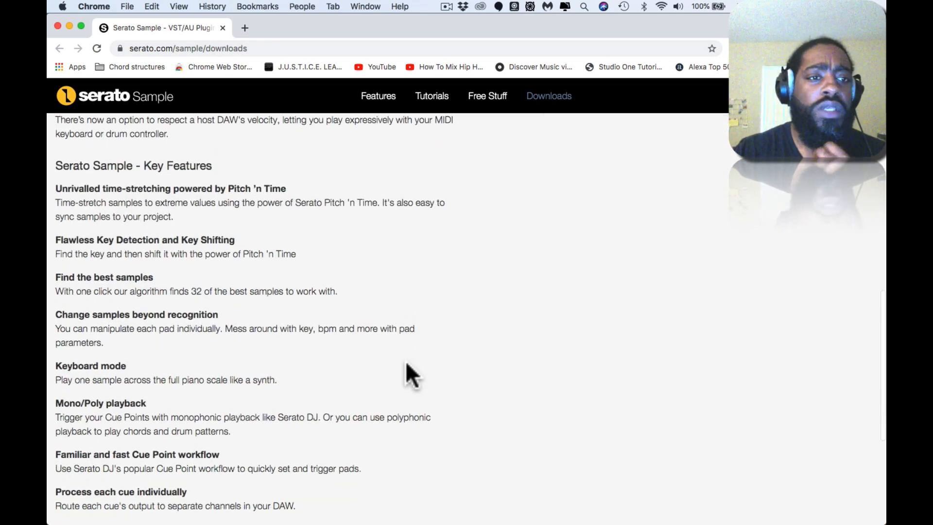
pyautogui.scroll(-1, 406, 364)
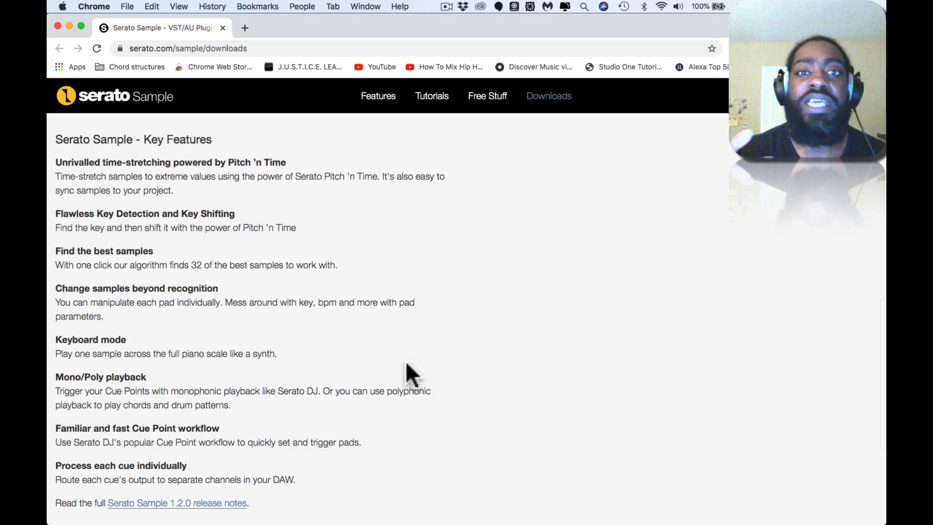
pyautogui.scroll(-3, 406, 363)
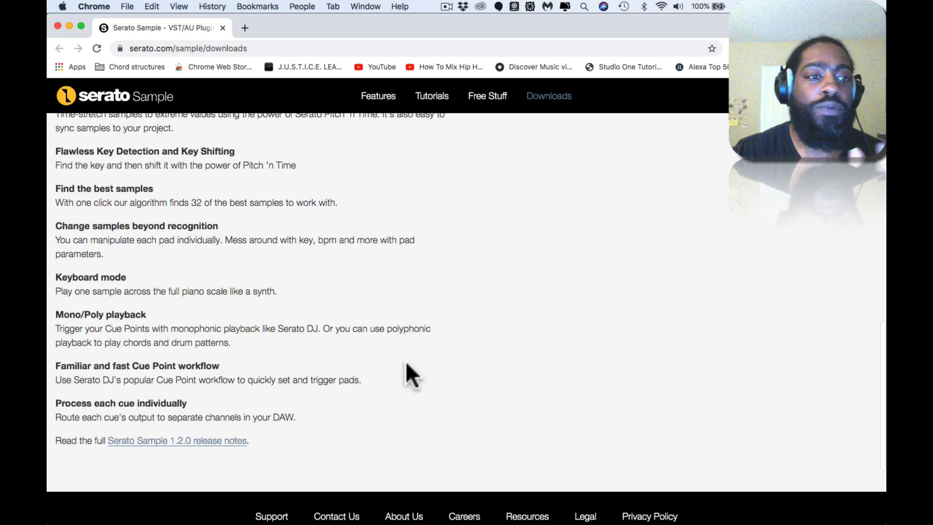
pyautogui.scroll(15, 405, 361)
pyautogui.scroll(-3, 405, 361)
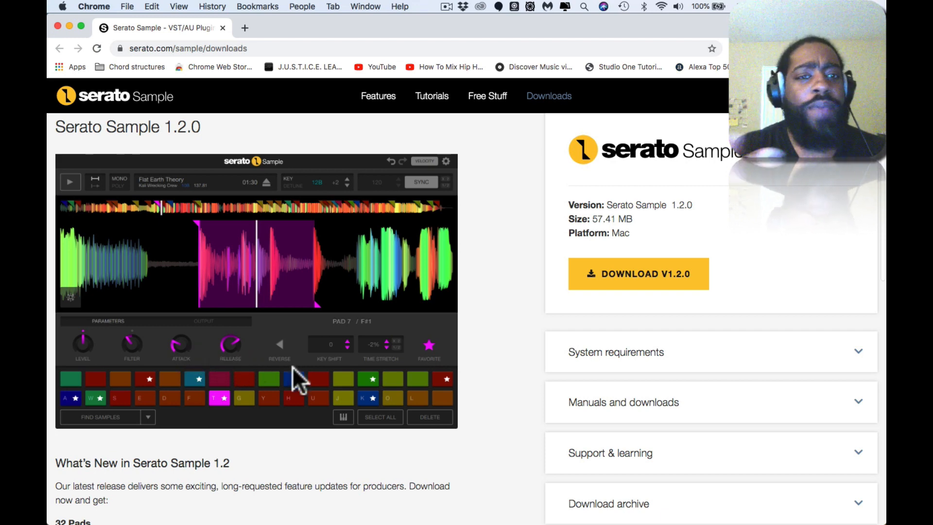
pyautogui.scroll(-10, 295, 381)
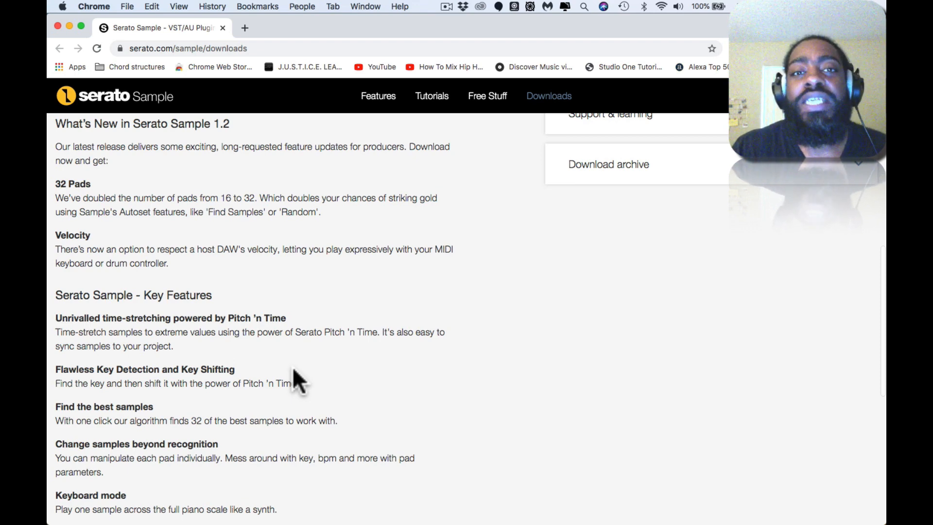
# Open the Serato Sample 1.2.0 release notes and read the new features, fixed issues and licence activation note.
pyautogui.scroll(-6, 293, 369)
pyautogui.scroll(-1, 293, 366)
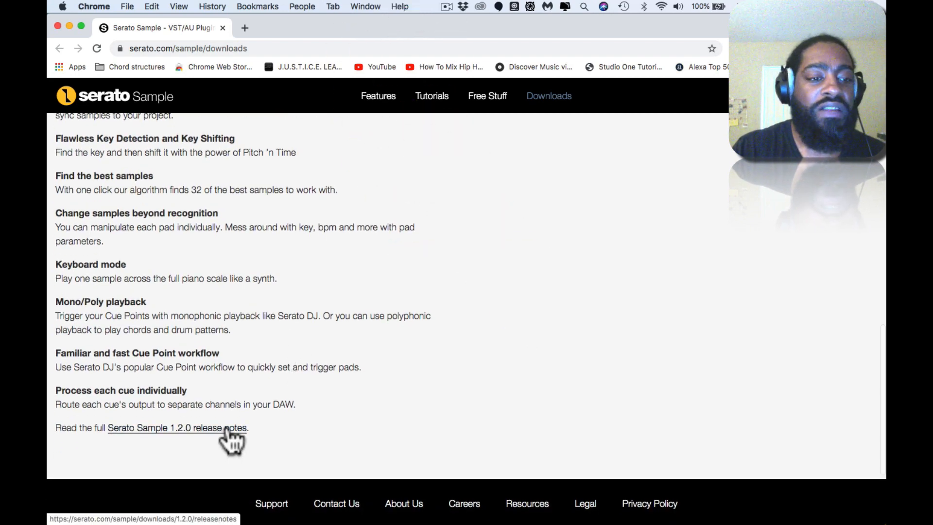
pyautogui.click(227, 428)
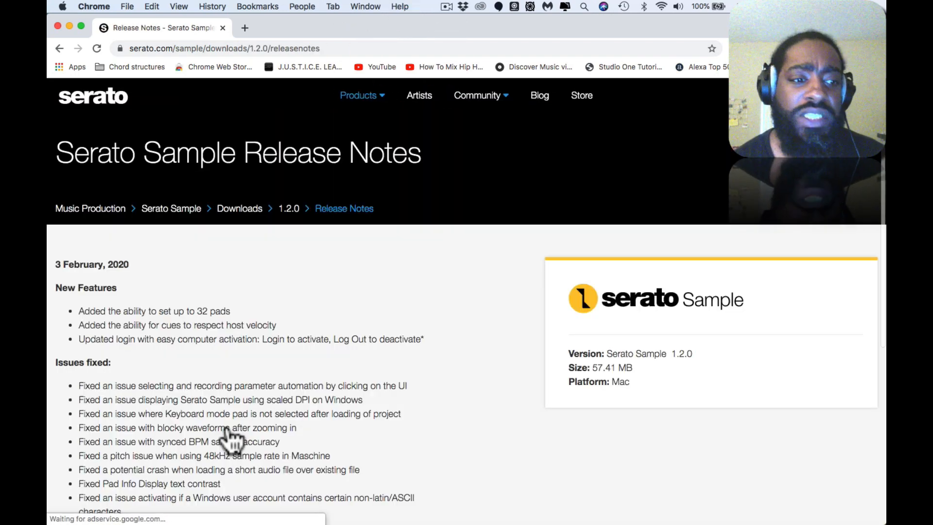
pyautogui.scroll(-3, 226, 428)
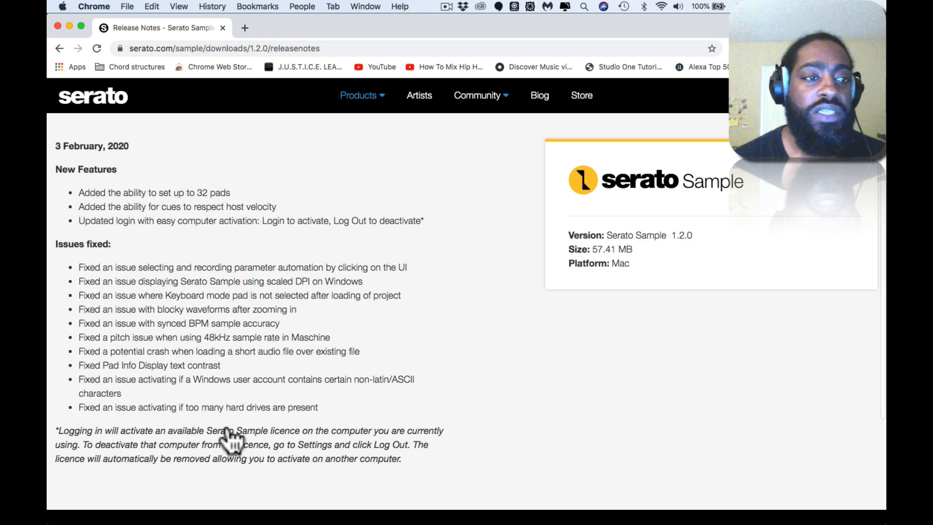
pyautogui.scroll(-2, 231, 439)
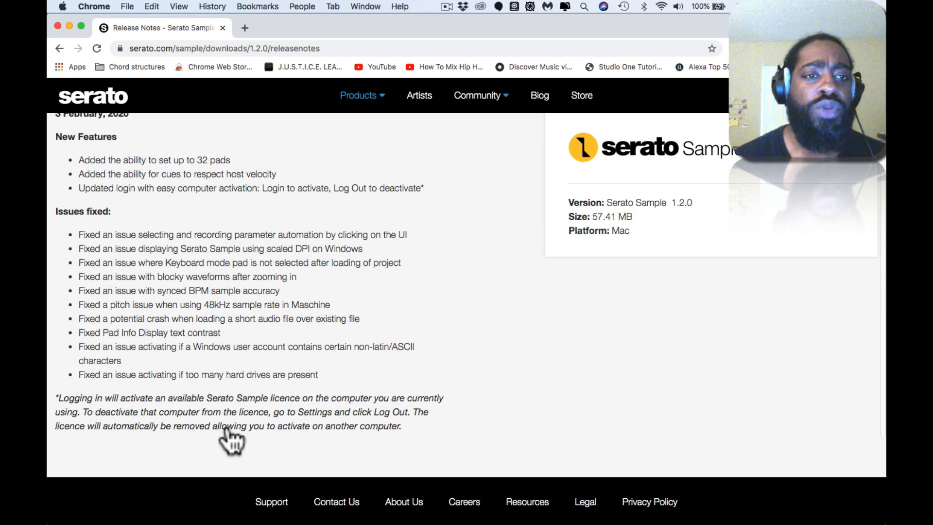
pyautogui.scroll(5, 231, 439)
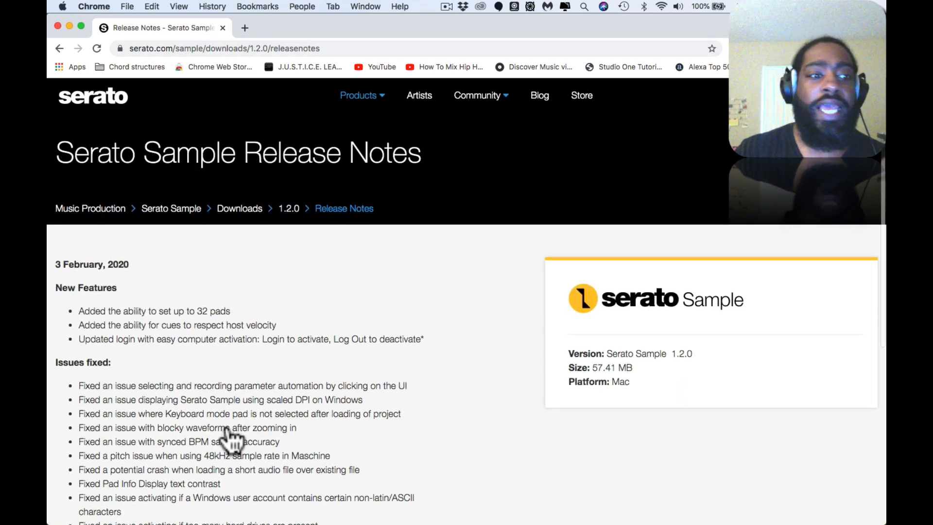
pyautogui.scroll(-3, 230, 439)
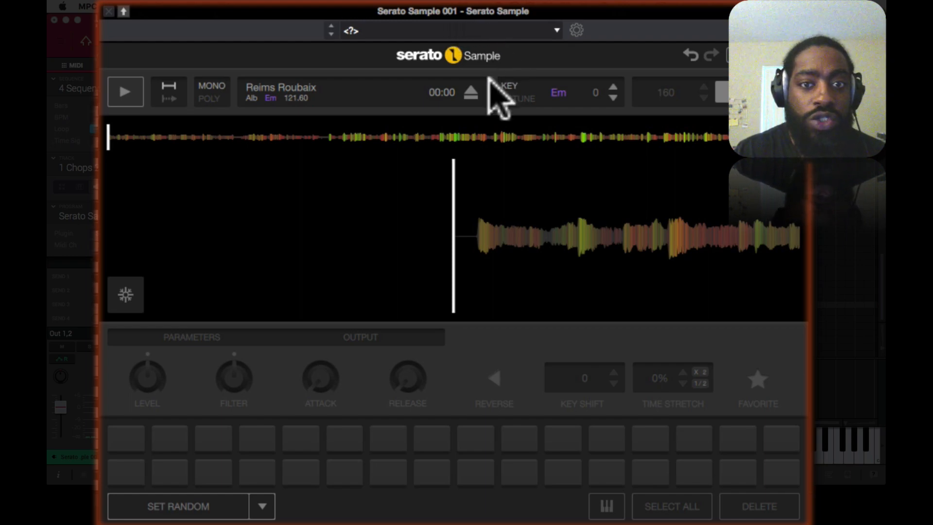
# In the Serato Sample plugin, look over the loaded Reims Roubaix track and the available auto-set modes for the pads.
pyautogui.click(463, 164)
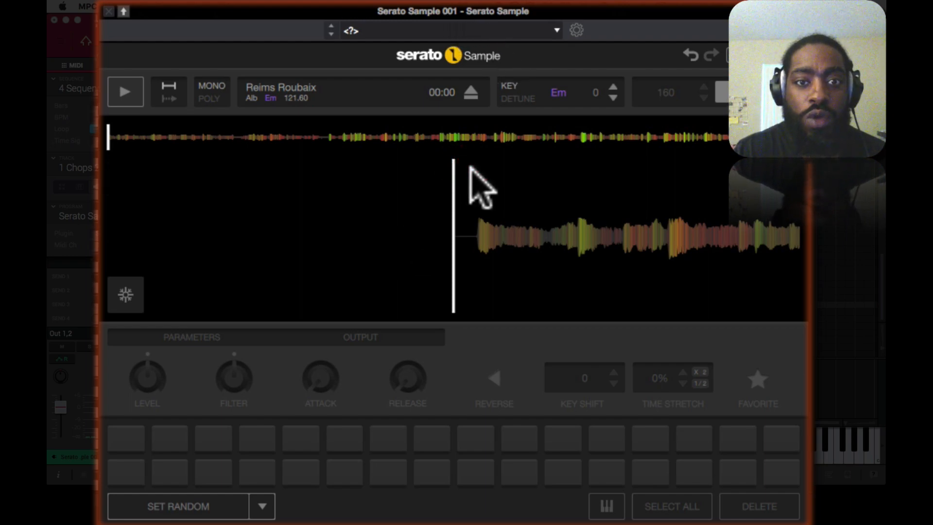
pyautogui.click(109, 127)
pyautogui.moveTo(359, 251)
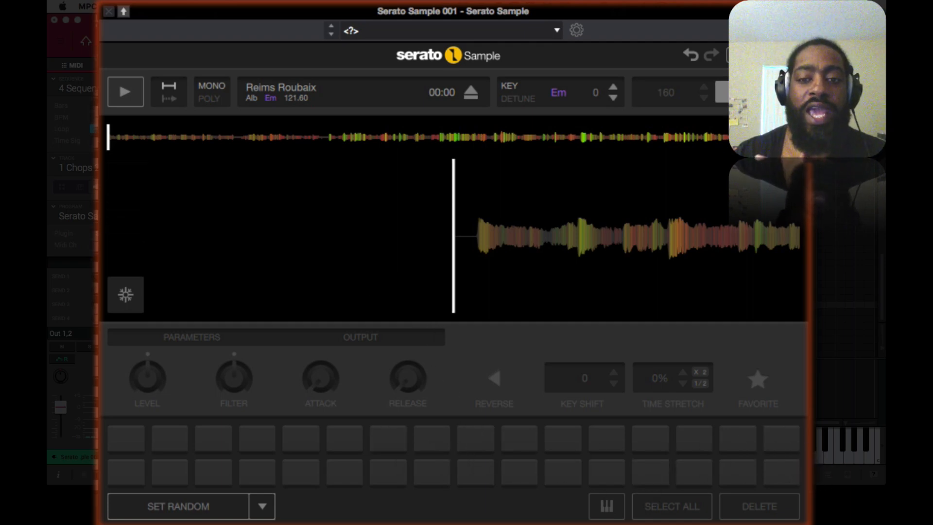
pyautogui.click(262, 505)
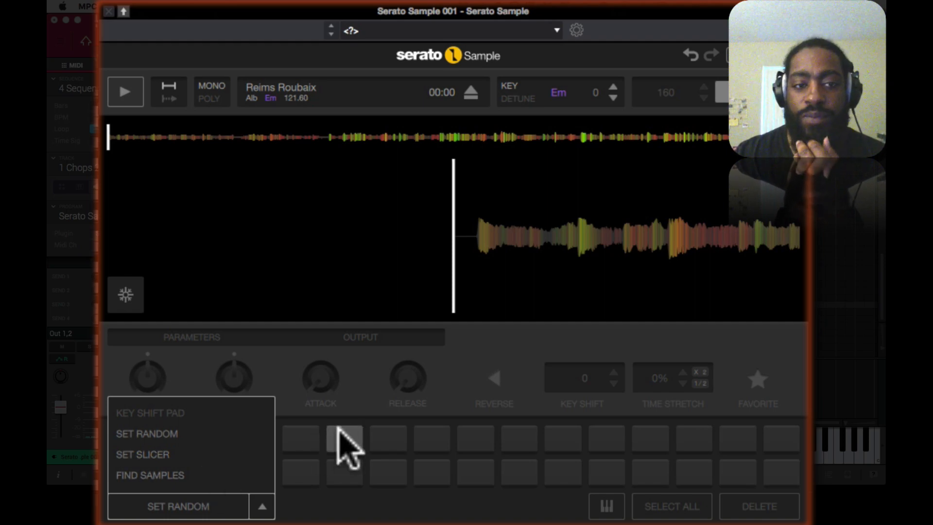
pyautogui.click(536, 349)
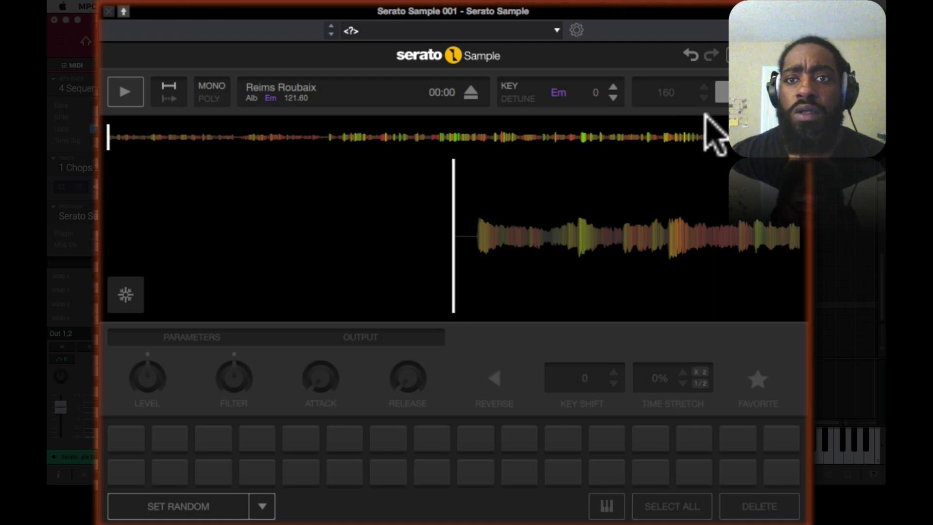
pyautogui.click(755, 56)
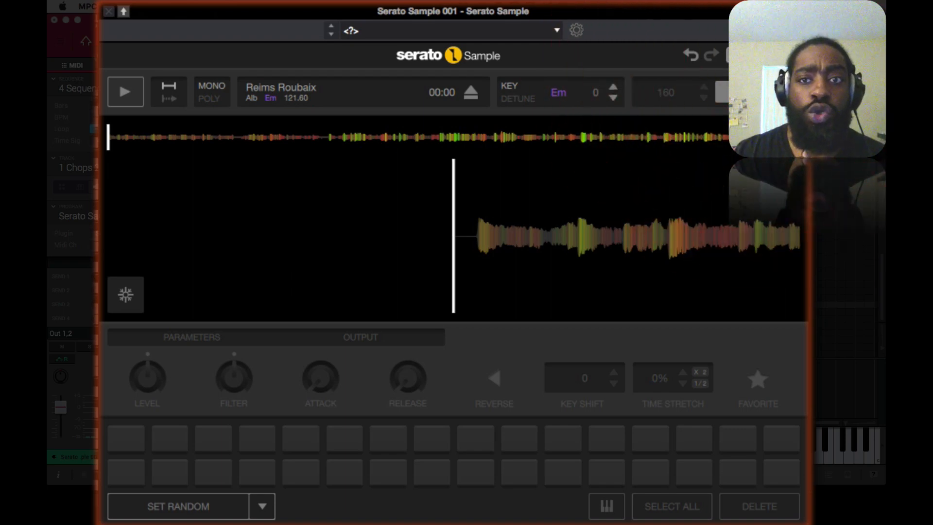
pyautogui.click(748, 56)
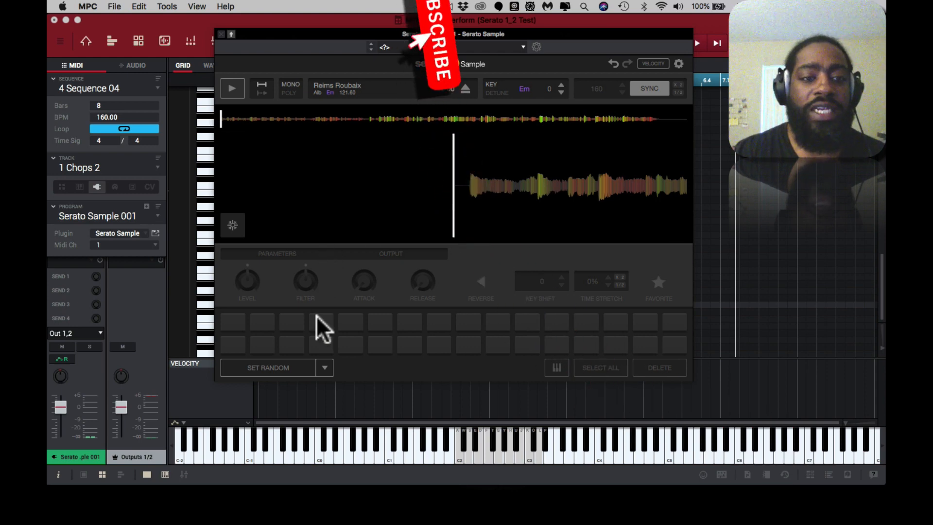
# Fill all the pads with random cue points from the Reims Roubaix track using Set Random.
pyautogui.click(294, 367)
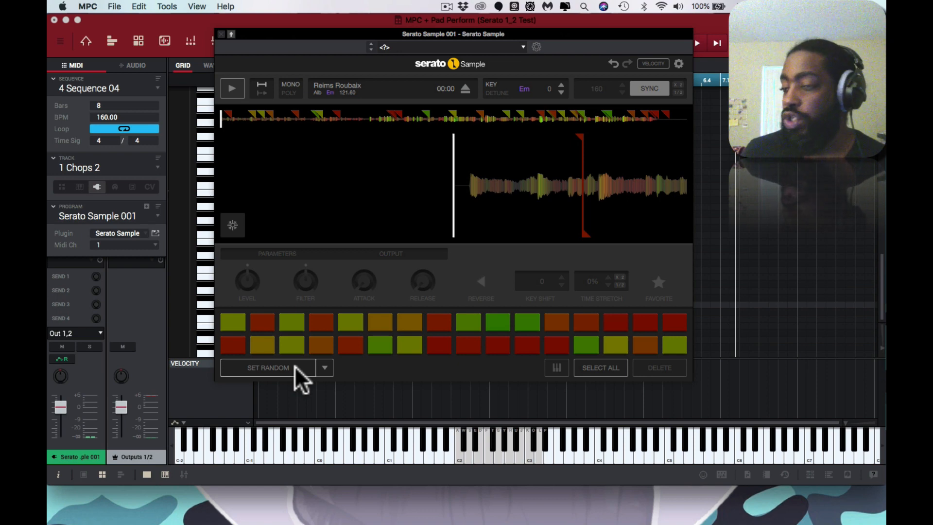
# Show the Q-Links, pads and project area in MPC, moving the Serato Sample window aside and back over the workspace.
pyautogui.click(144, 474)
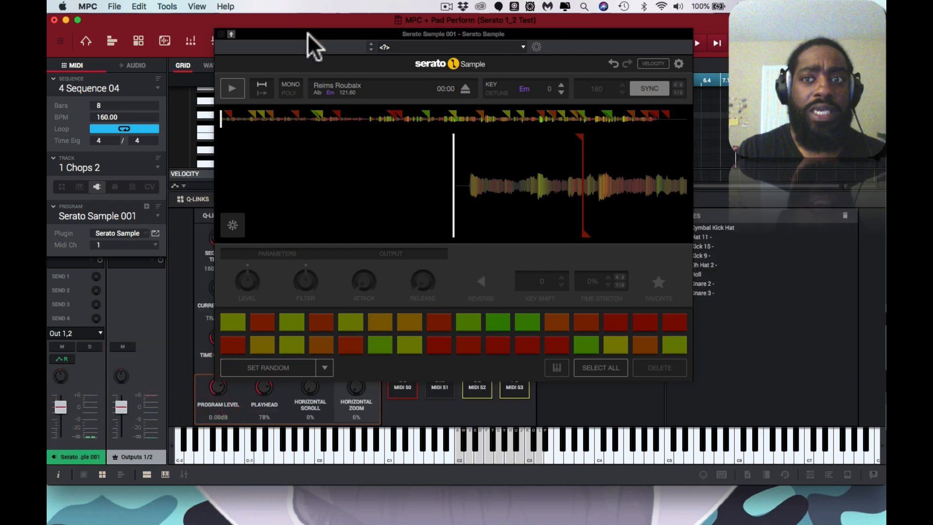
pyautogui.moveTo(333, 33); pyautogui.dragTo(299, 495)
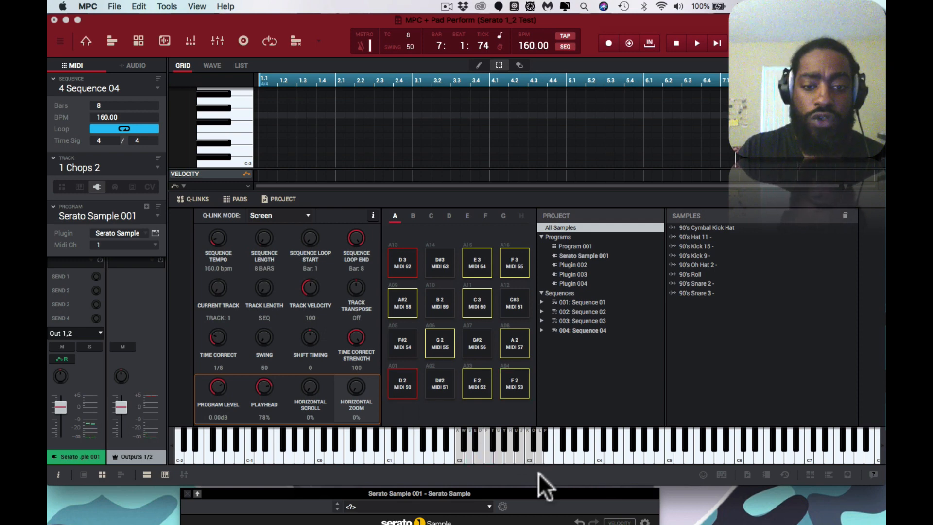
pyautogui.moveTo(541, 492); pyautogui.dragTo(540, 28)
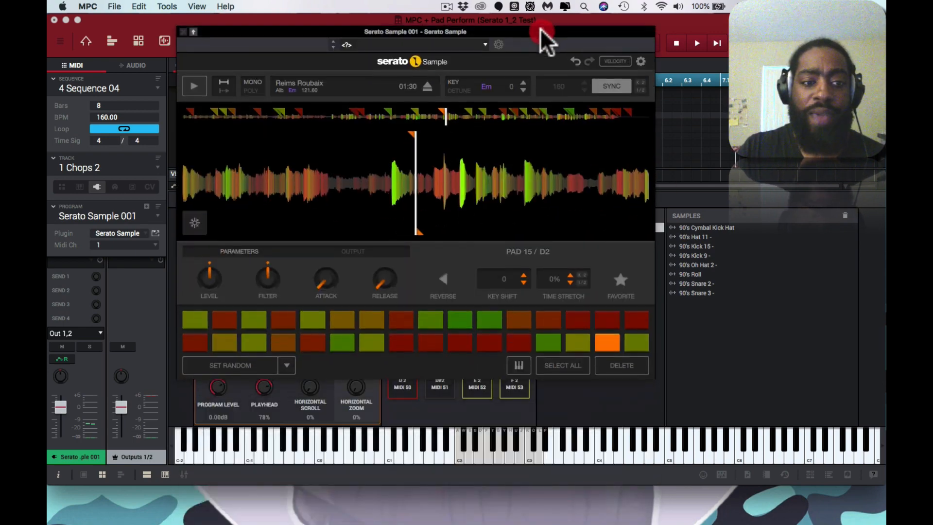
# Audition the random chops by triggering the C1 pad.
pyautogui.press('s')
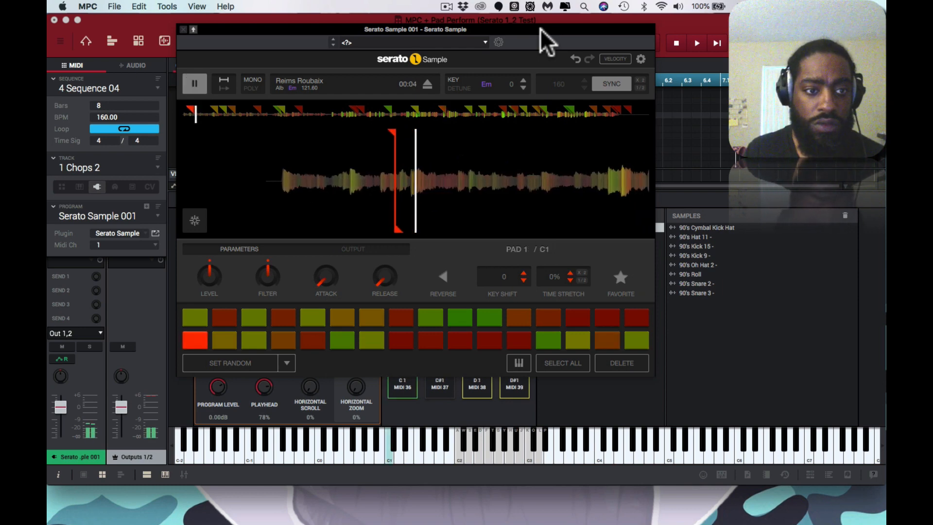
pyautogui.click(394, 388)
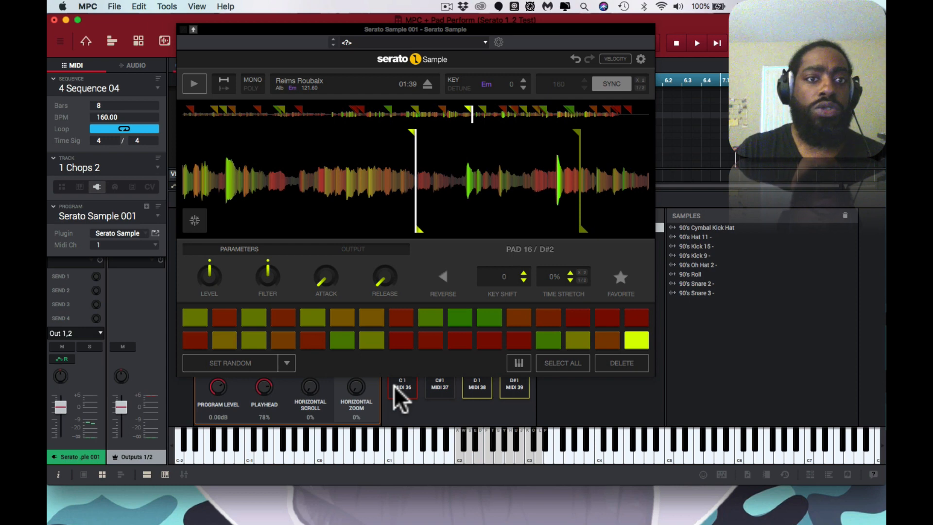
# Lower the whole sample's key by two semitones to Dm (-2).
pyautogui.click(523, 88)
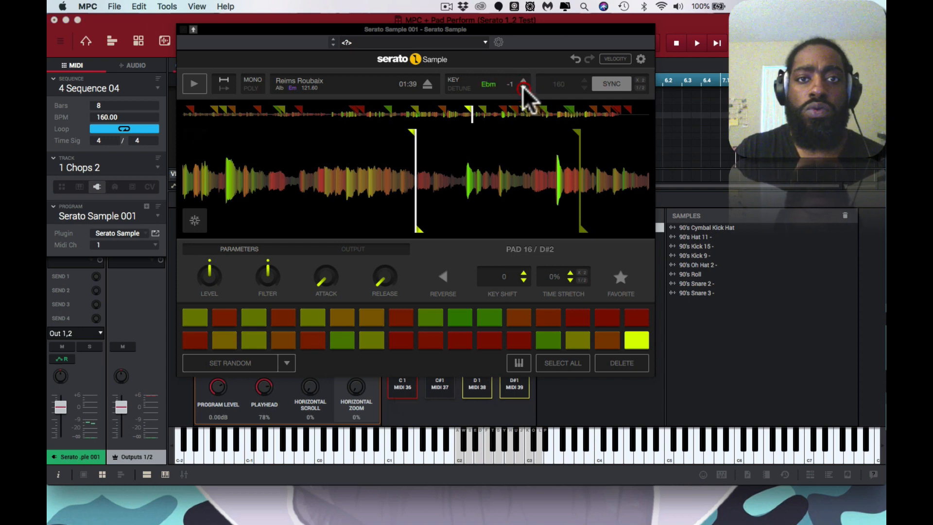
pyautogui.click(522, 86)
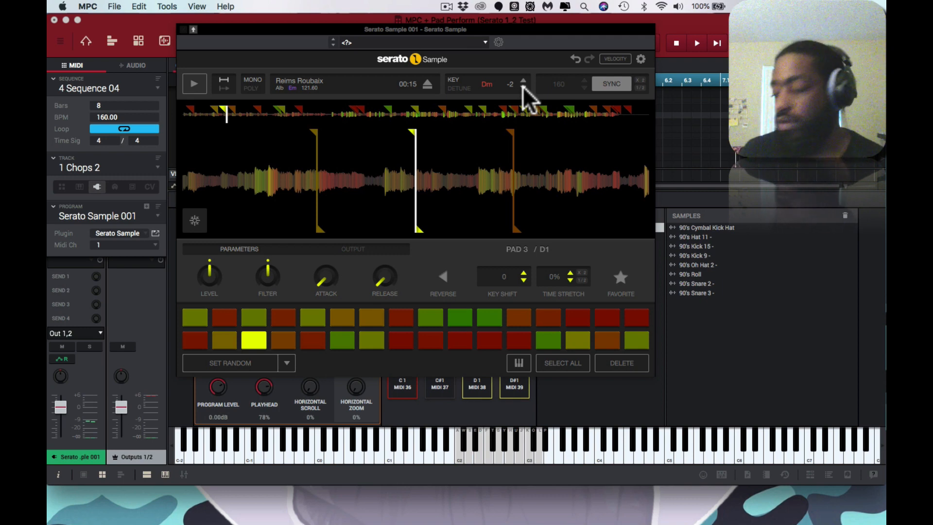
# Play the sequence and audition the chops in the lowered key, including the pads from C2 to D#2.
pyautogui.press('space')
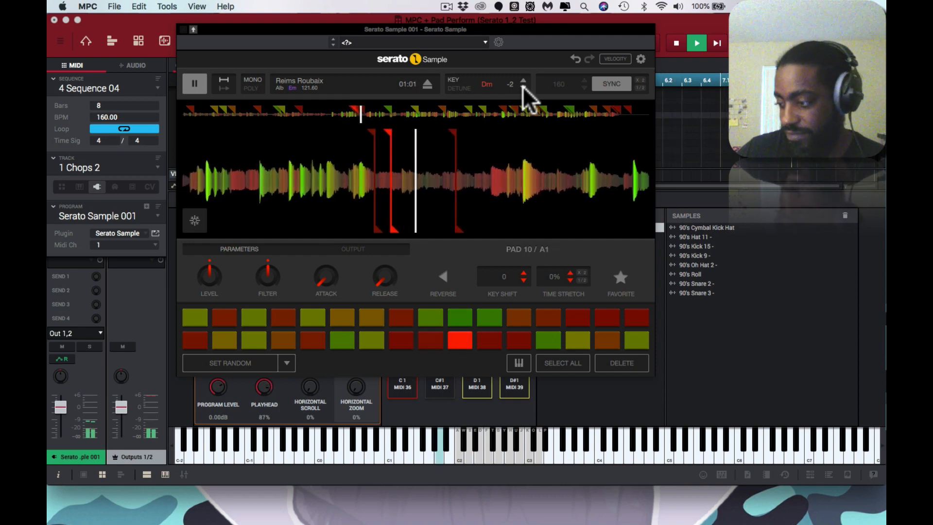
pyautogui.press('space')
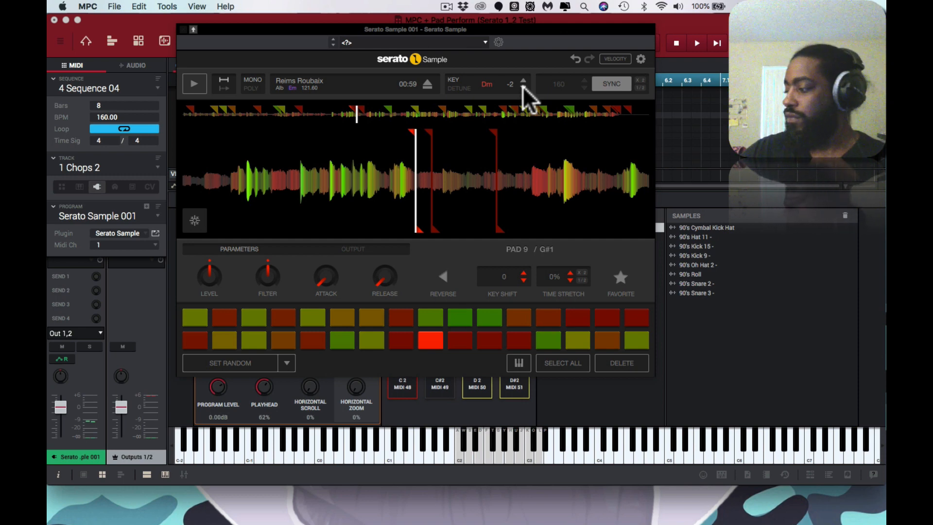
pyautogui.press('a')
pyautogui.press('w')
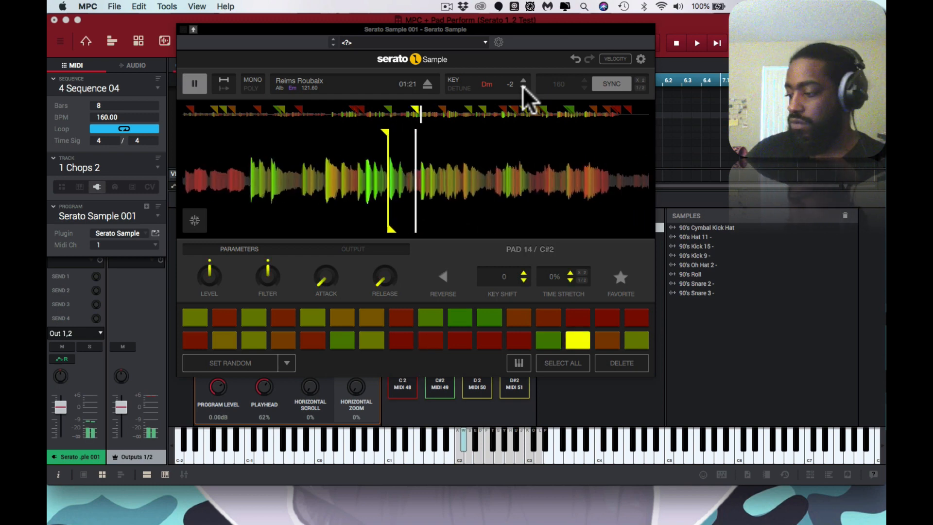
pyautogui.press('s')
pyautogui.press('e')
# Play back Sequence 04 with the Chops 2 track to hear the key-shifted chops in context.
pyautogui.press('space')
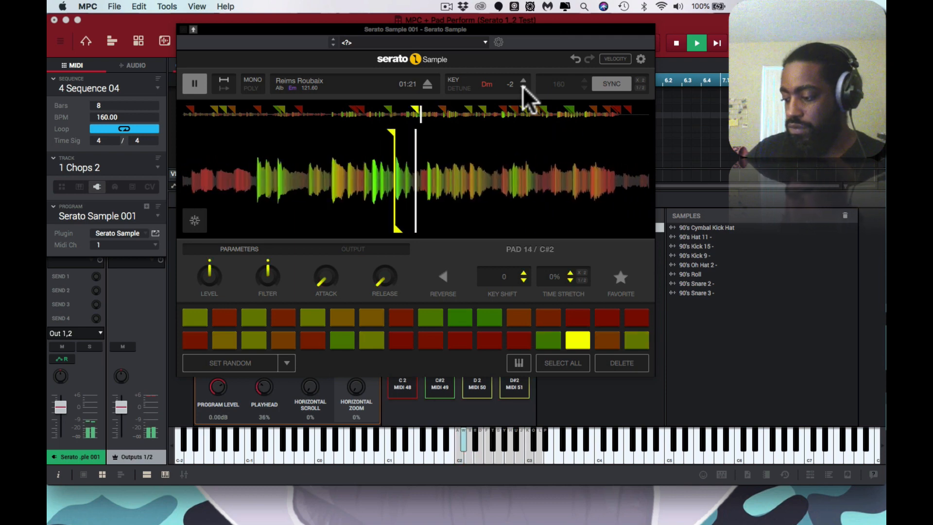
pyautogui.press('space')
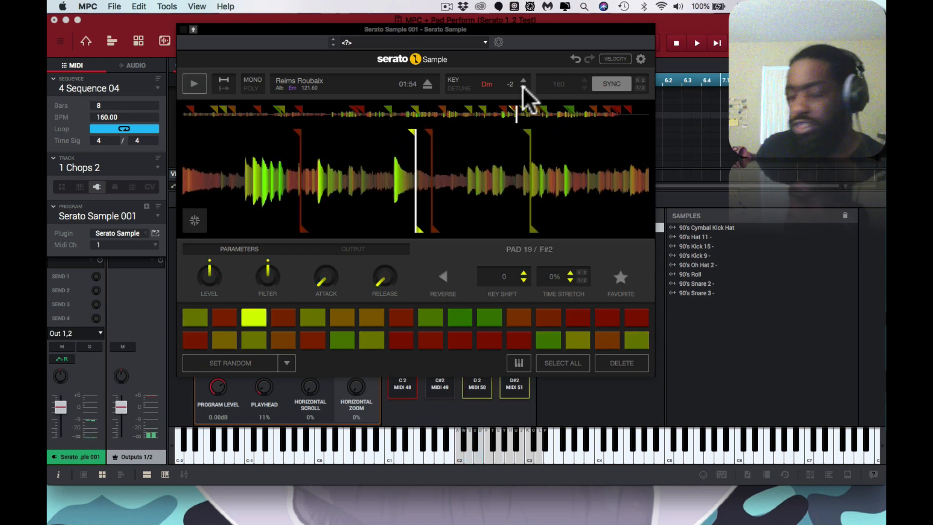
pyautogui.press('space')
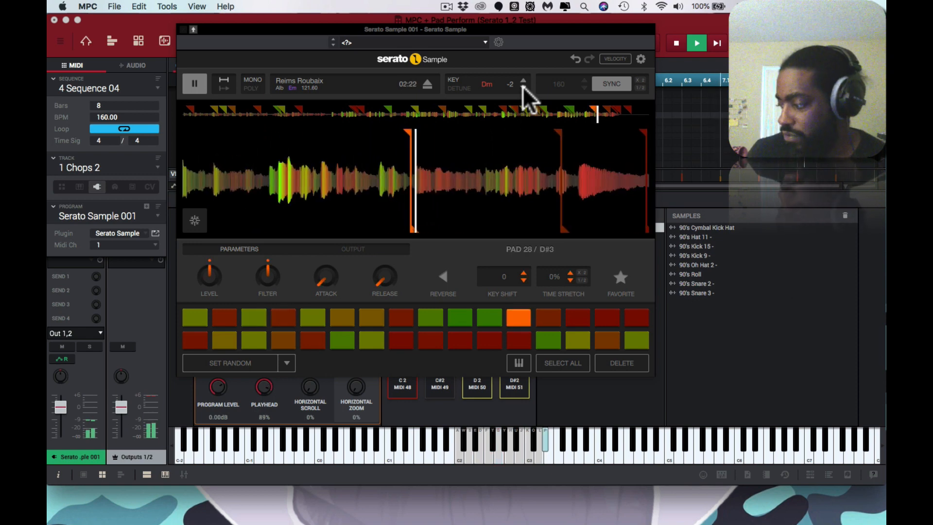
pyautogui.press('space')
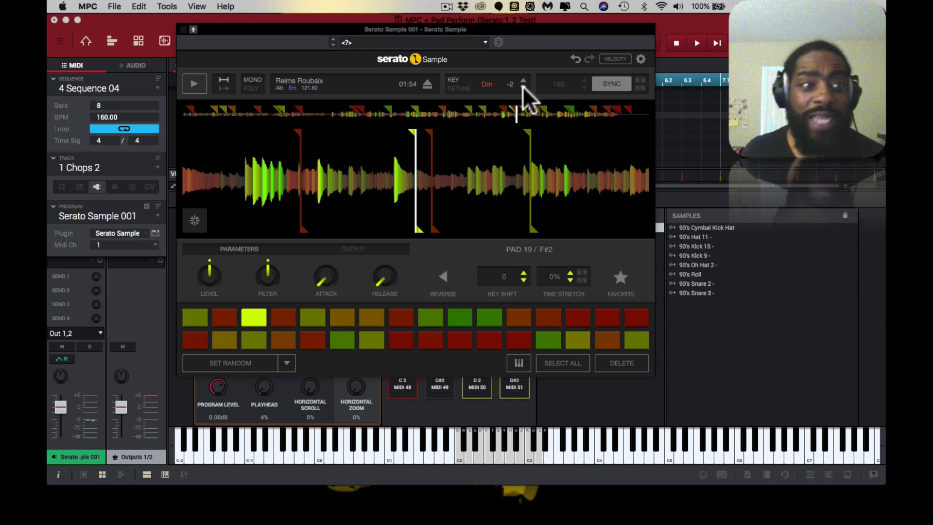
pyautogui.press('space')
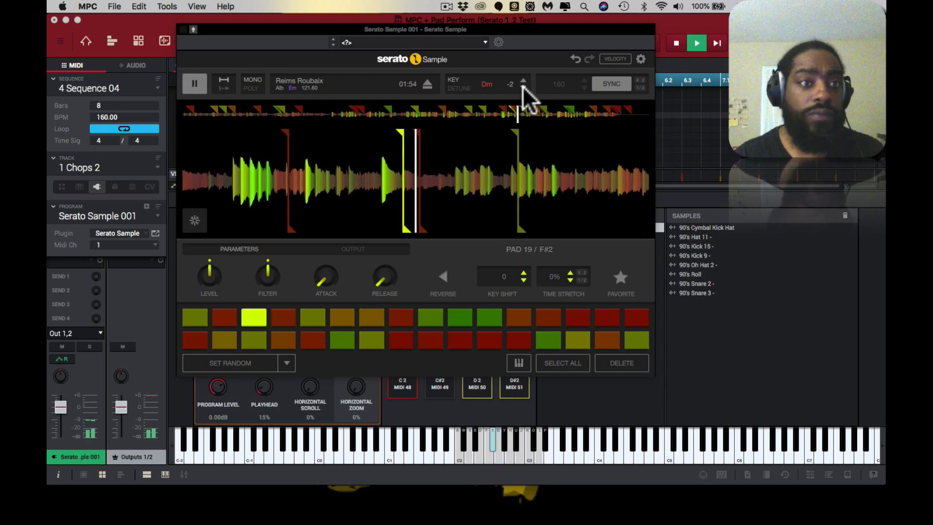
# Switch to track 2, Chops, and listen to it within the sequence.
pyautogui.press('super+bracketright')
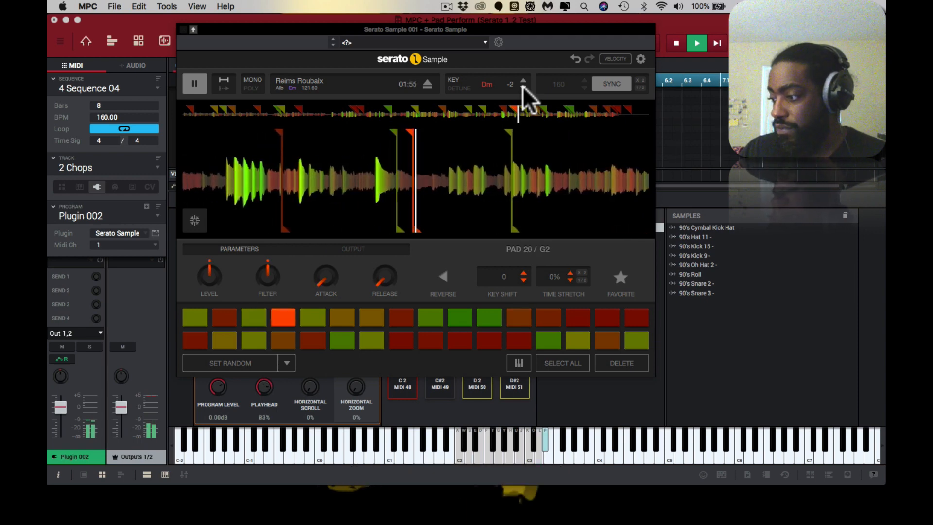
pyautogui.press('space')
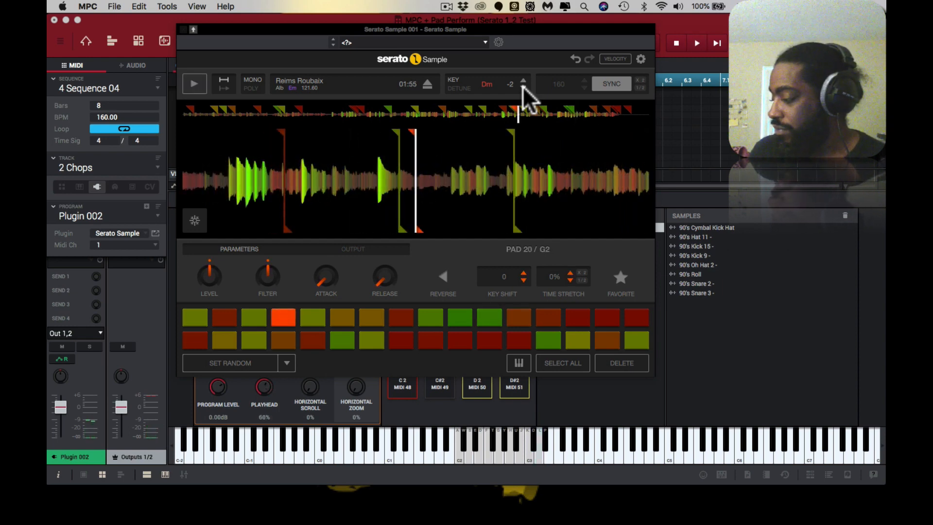
pyautogui.press('space')
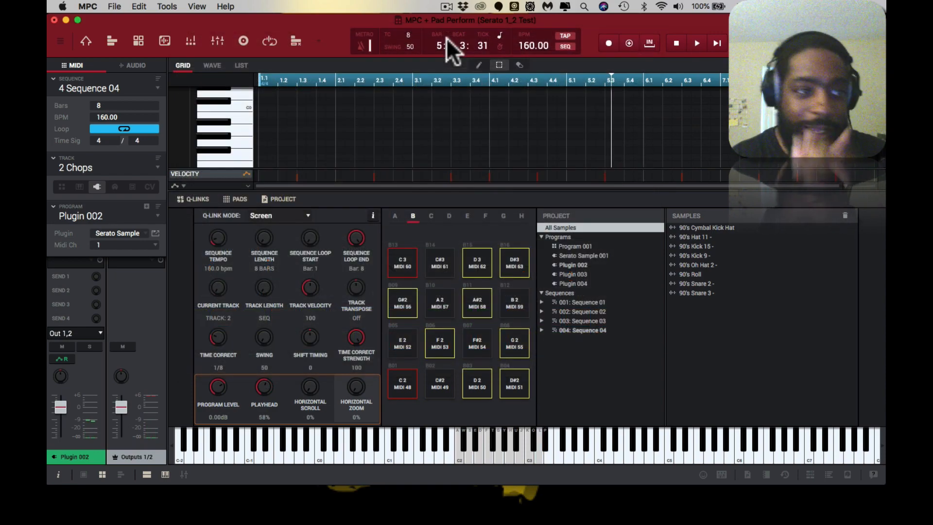
# On the Bass track, trim the last note to the end of bar 8 in the enlarged grid and select all notes.
pyautogui.press('super+bracketright')
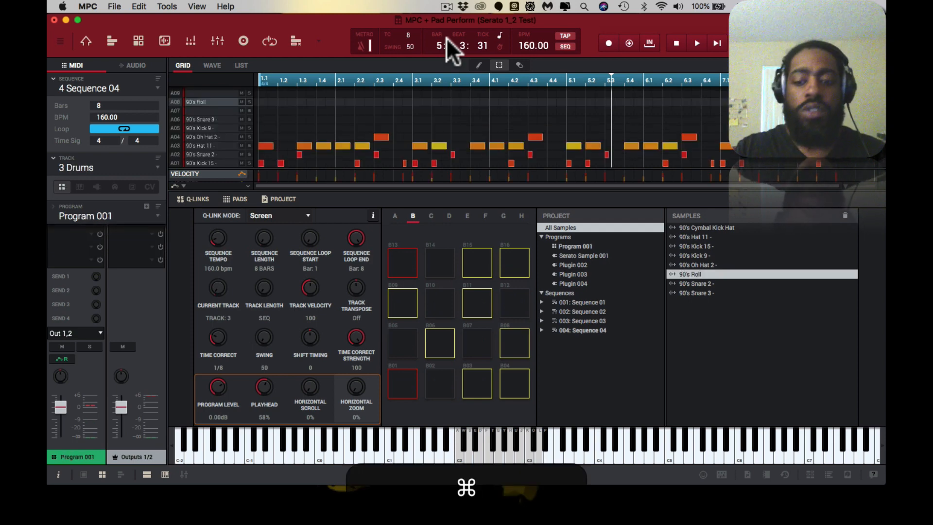
pyautogui.press('super+bracketright')
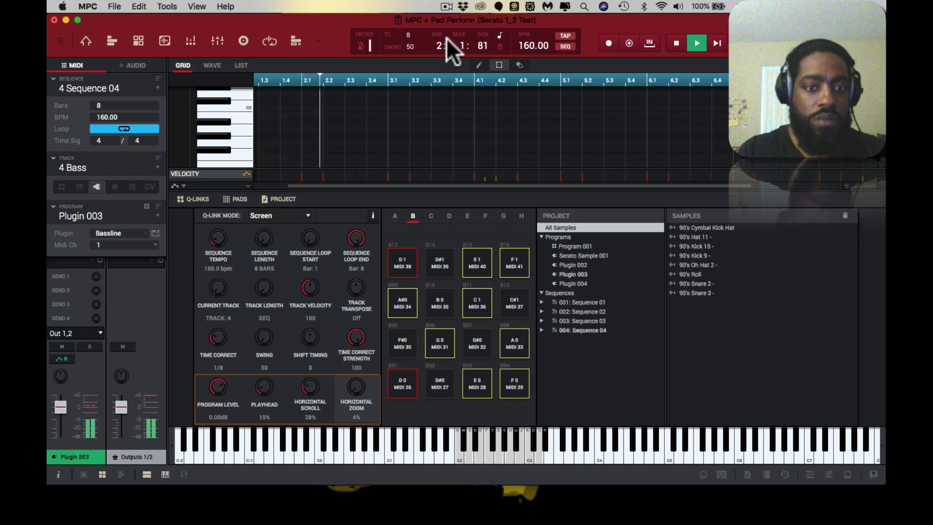
pyautogui.click(147, 472)
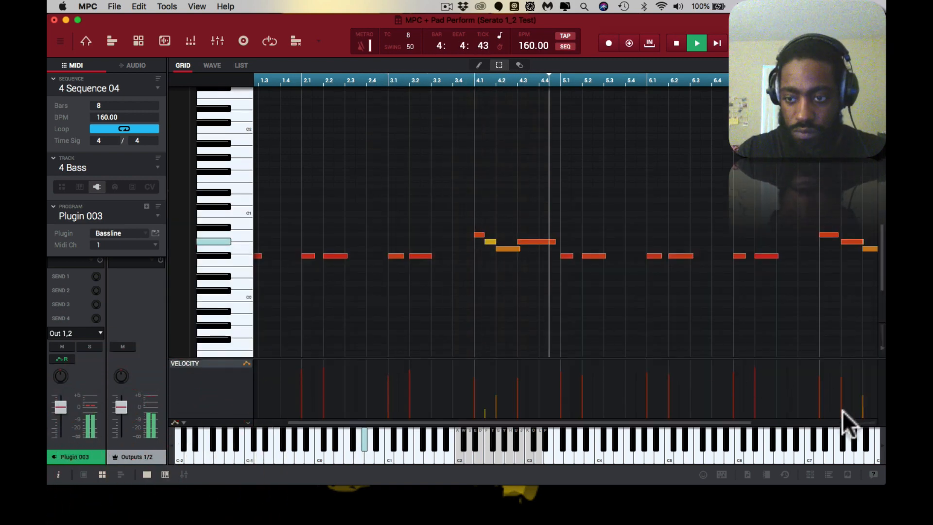
pyautogui.moveTo(847, 421); pyautogui.dragTo(690, 379)
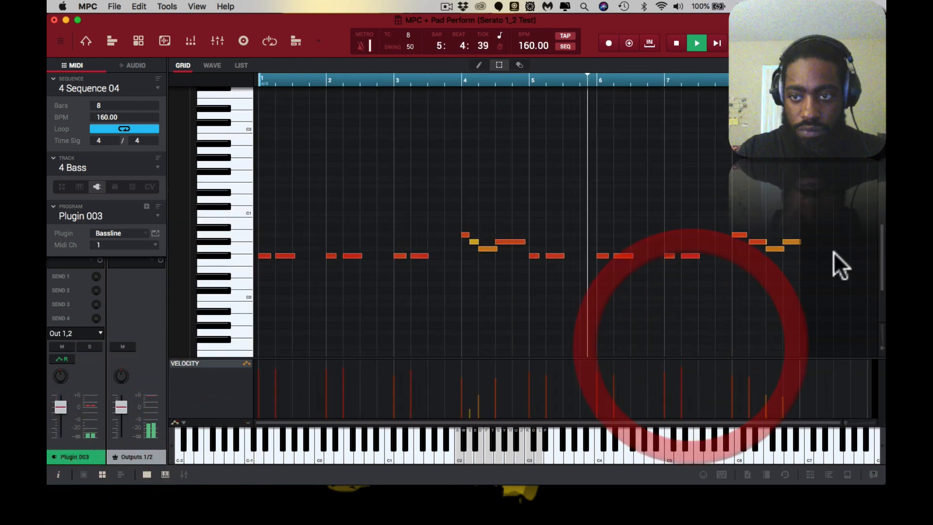
pyautogui.click(797, 290)
pyautogui.moveTo(800, 242); pyautogui.dragTo(797, 244)
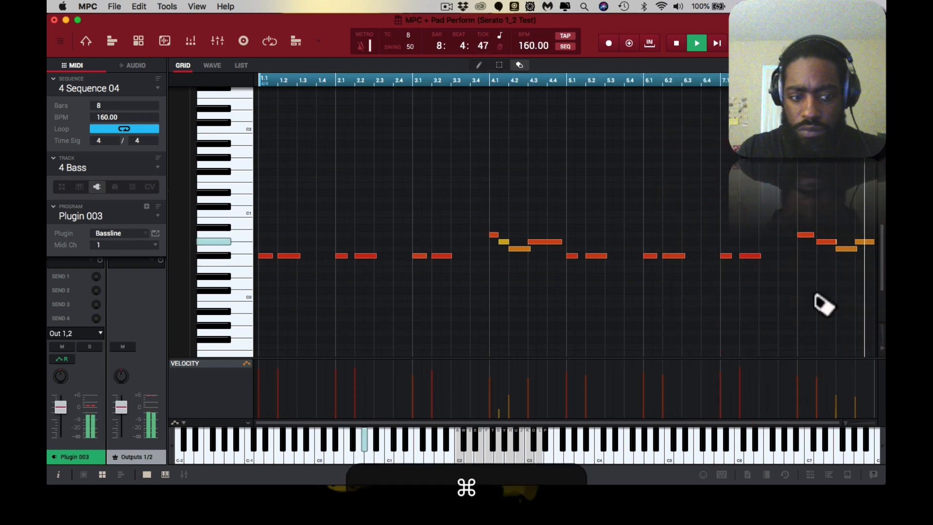
pyautogui.press('super+a')
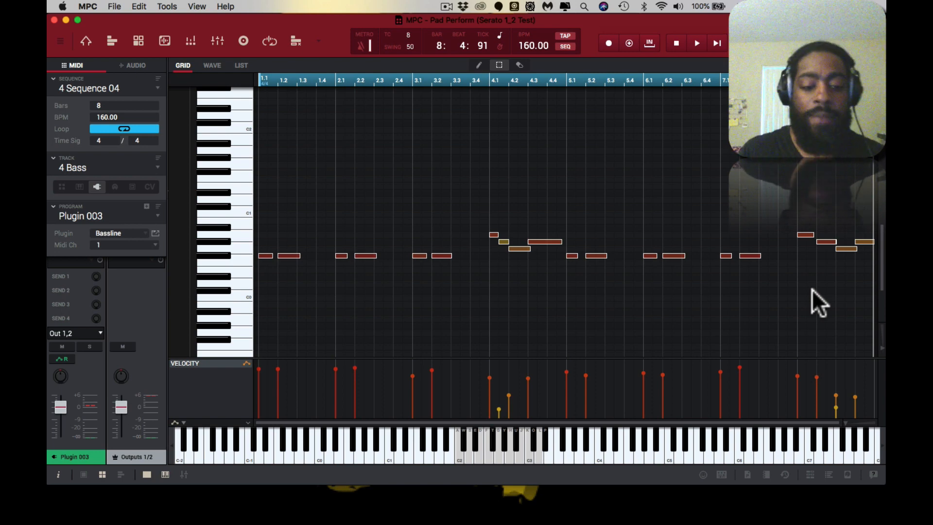
# Switch to track 5, Piano Chords, play the sequence with it and check its chord pads.
pyautogui.press('super+bracketright')
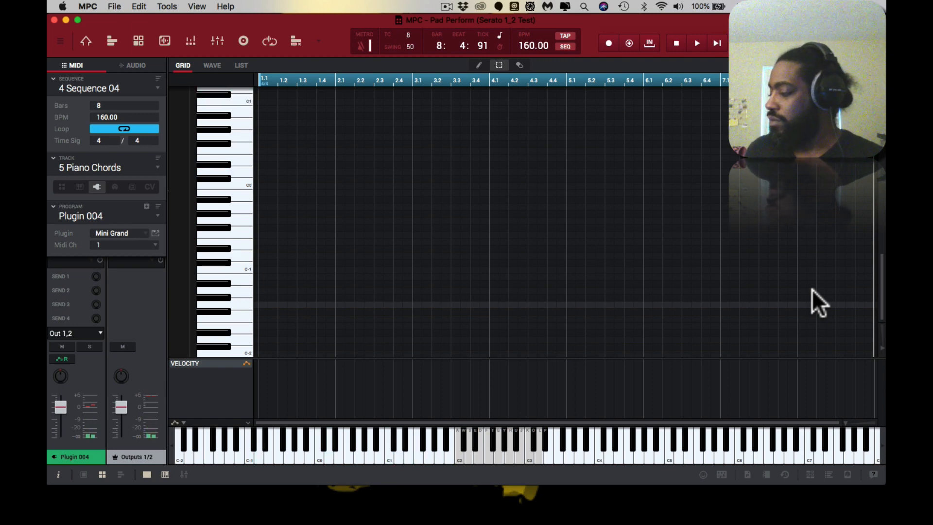
pyautogui.press('space')
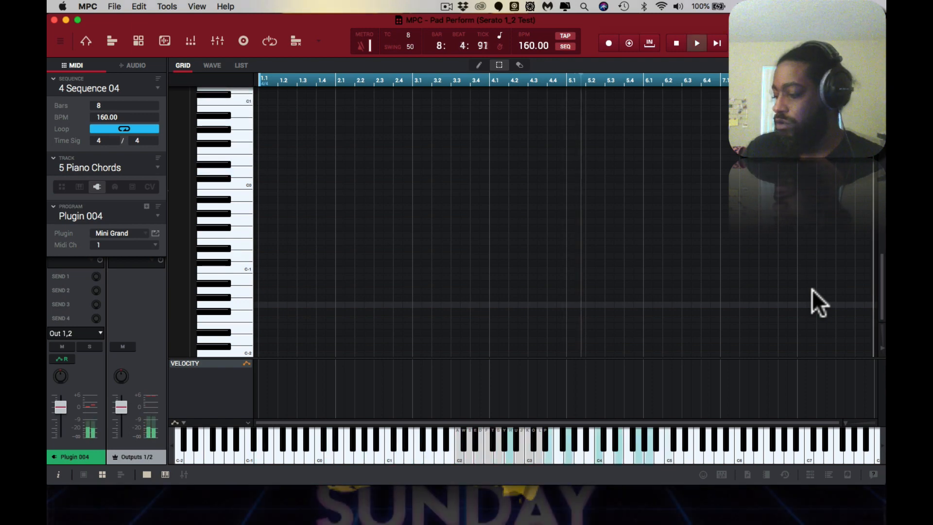
pyautogui.press('space')
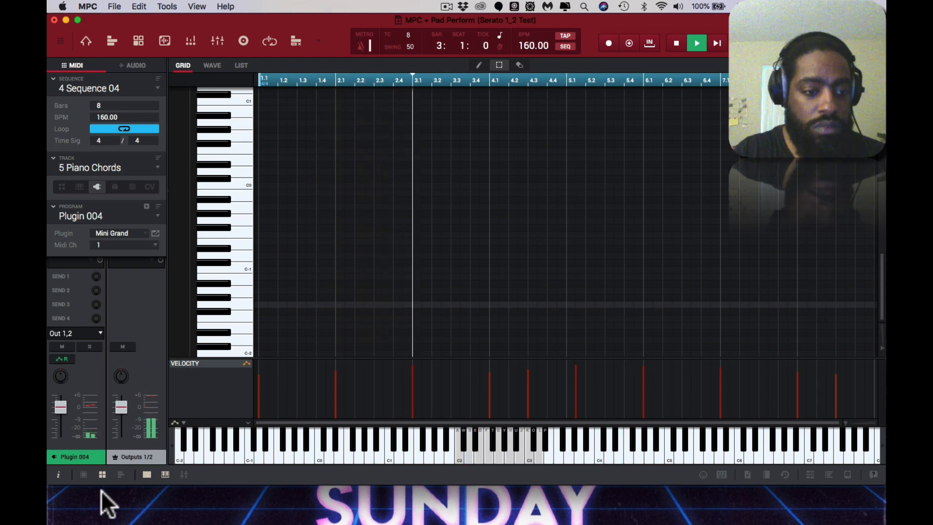
pyautogui.click(147, 475)
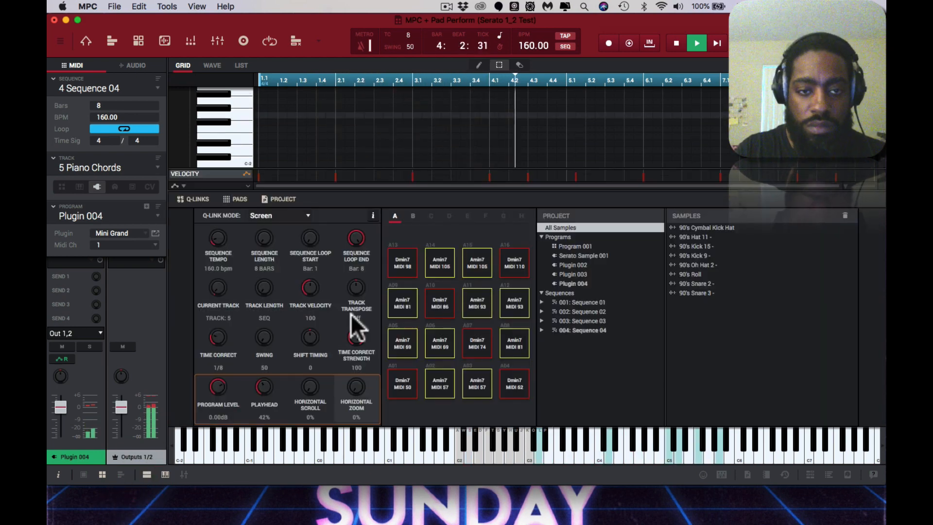
pyautogui.click(146, 474)
pyautogui.press('space')
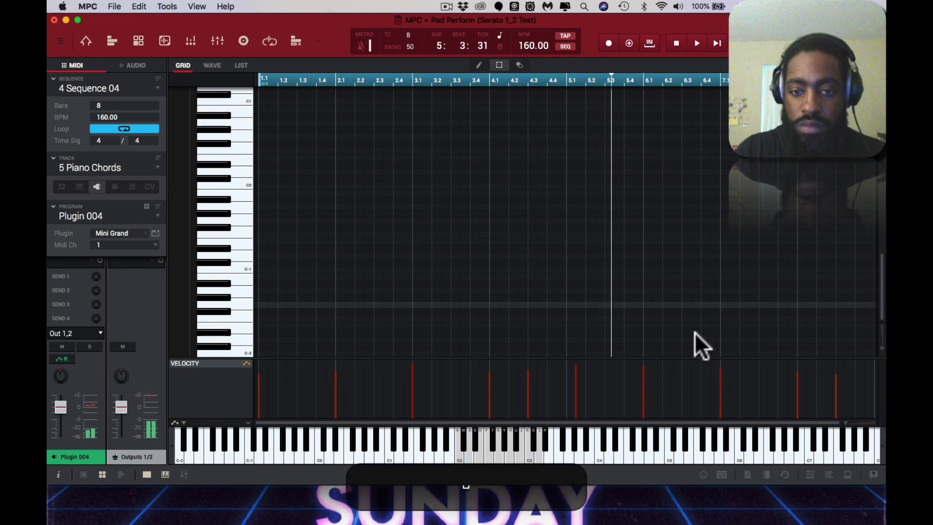
# Select the late piano chord in bar 5 and nudge it earlier so it starts on 5.1.
pyautogui.click(780, 420)
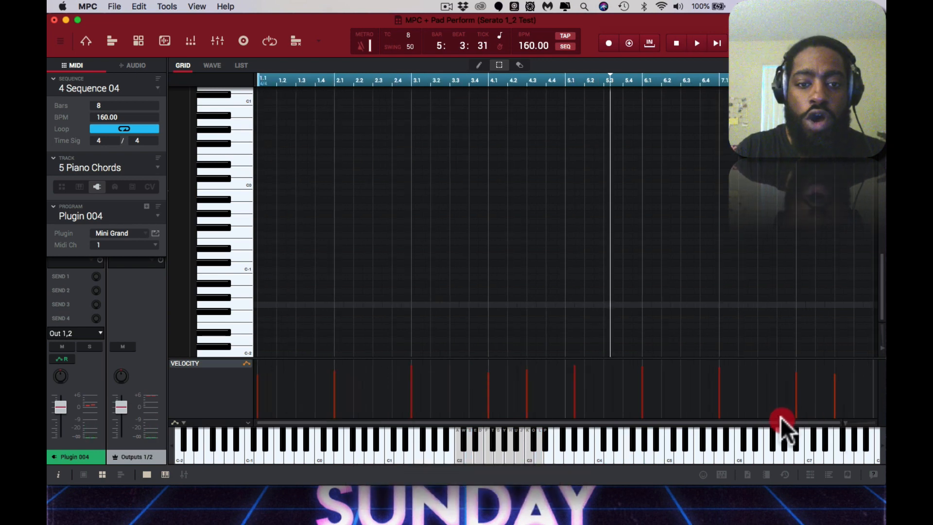
pyautogui.scroll(15, 662, 308)
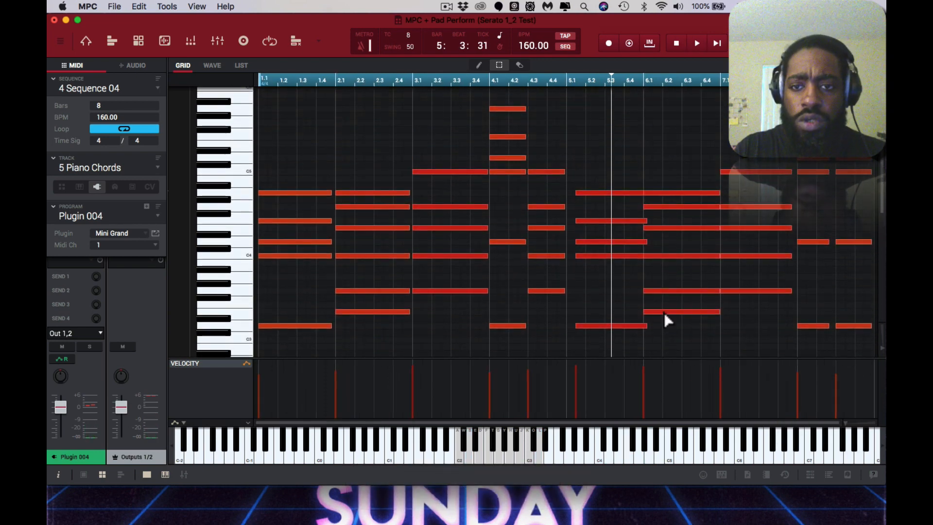
pyautogui.moveTo(605, 170); pyautogui.dragTo(590, 405)
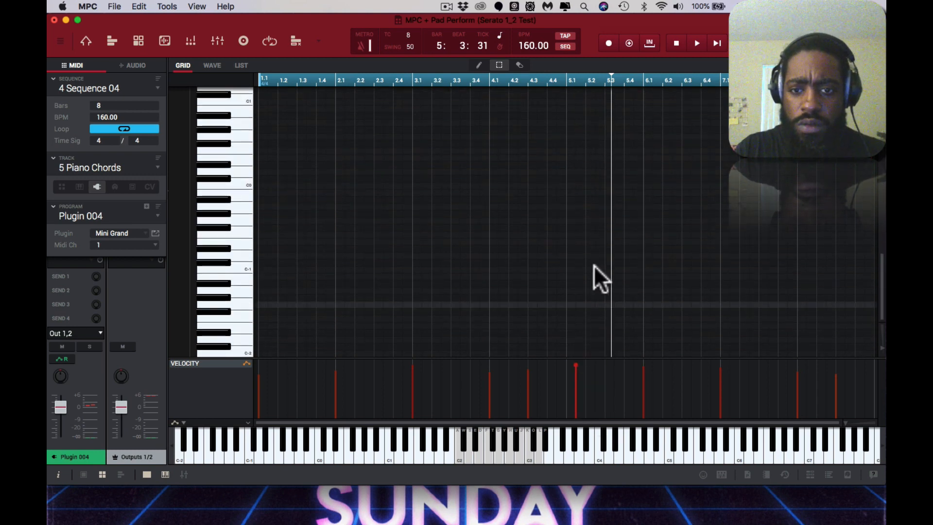
pyautogui.scroll(8, 594, 265)
pyautogui.scroll(6, 594, 265)
pyautogui.press('Left')
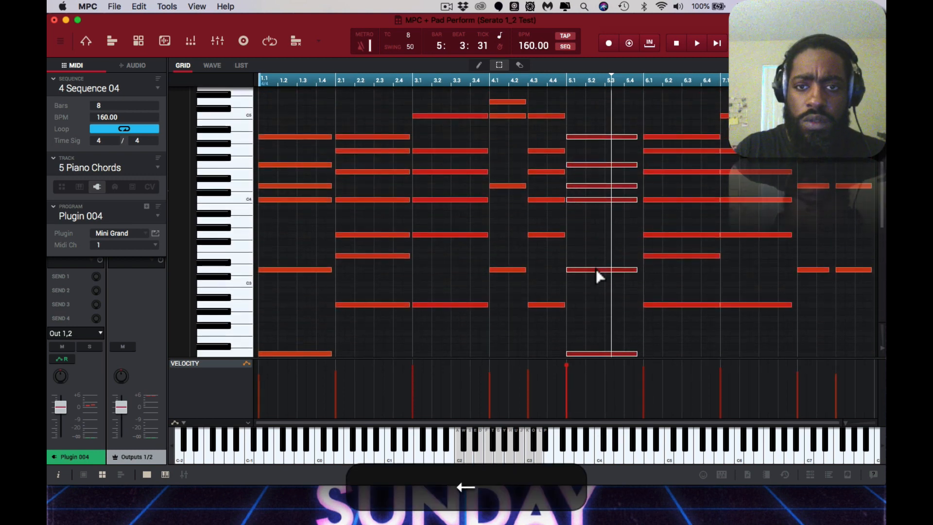
# Lower the velocity of all the Piano Chords notes together during playback.
pyautogui.press('space')
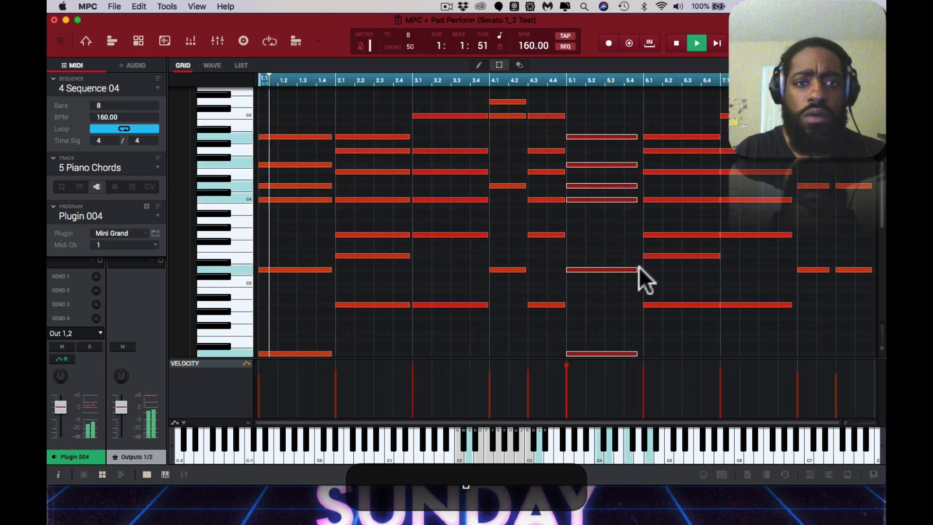
pyautogui.press('super+a')
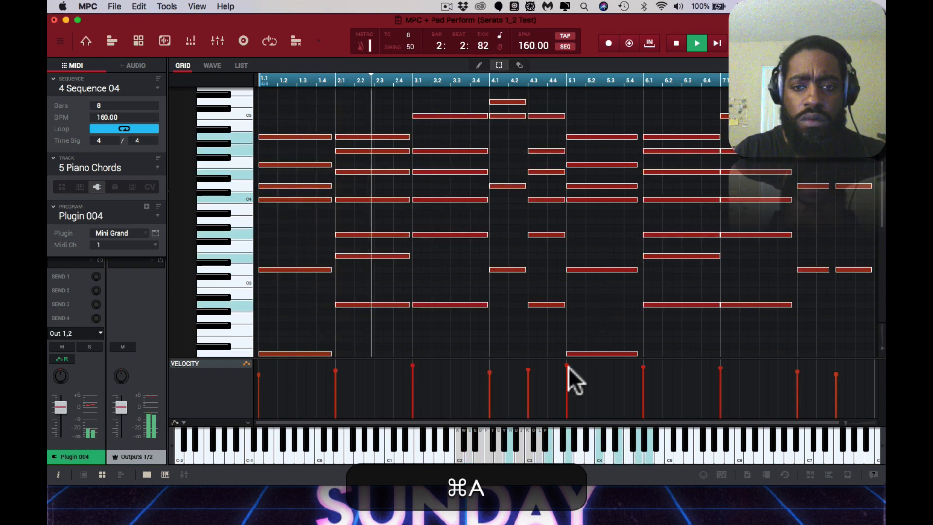
pyautogui.moveTo(565, 363); pyautogui.dragTo(564, 374)
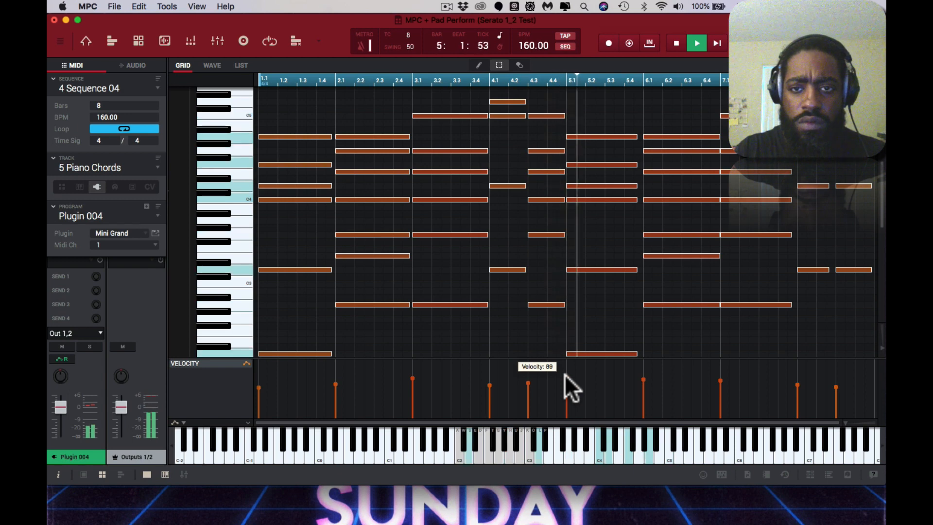
pyautogui.moveTo(564, 374); pyautogui.dragTo(565, 371)
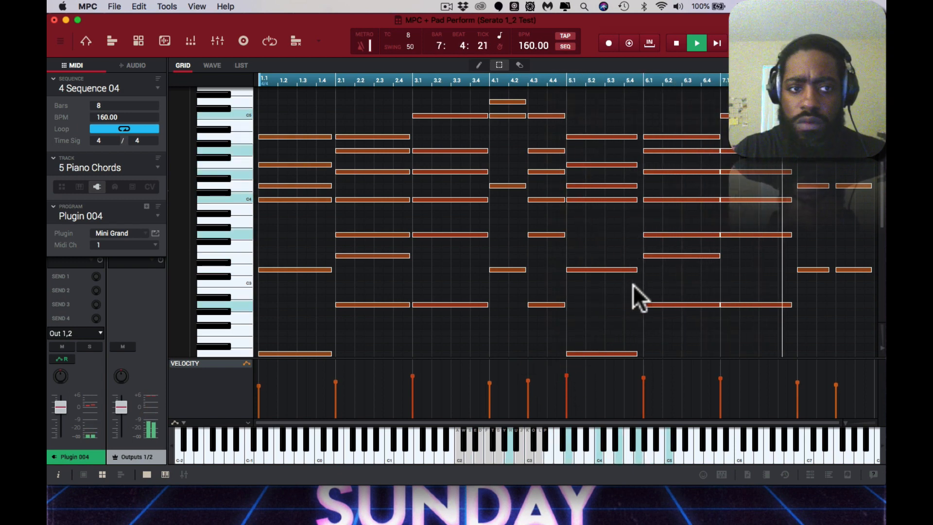
pyautogui.press('space')
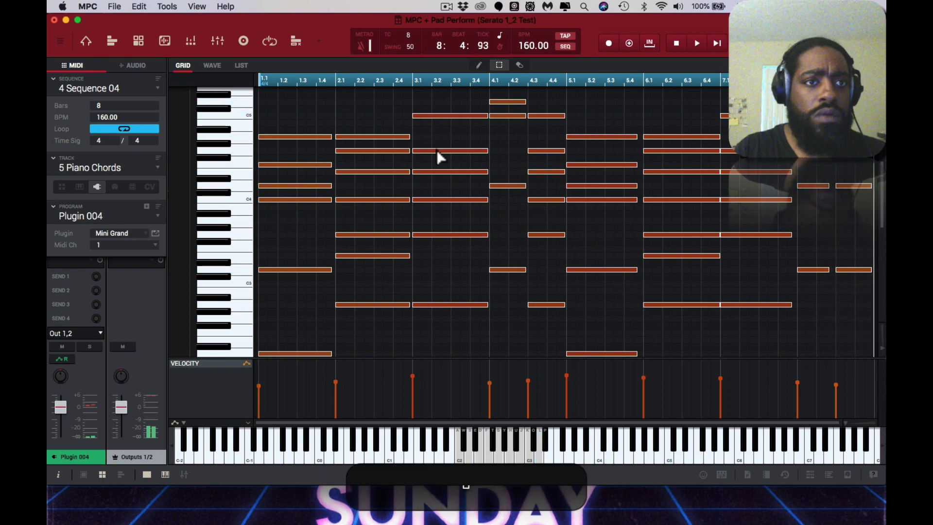
# In the Channel Mixer, mute Program 001 and lower the Plugin 004 fader almost to the minimum during playback.
pyautogui.click(216, 40)
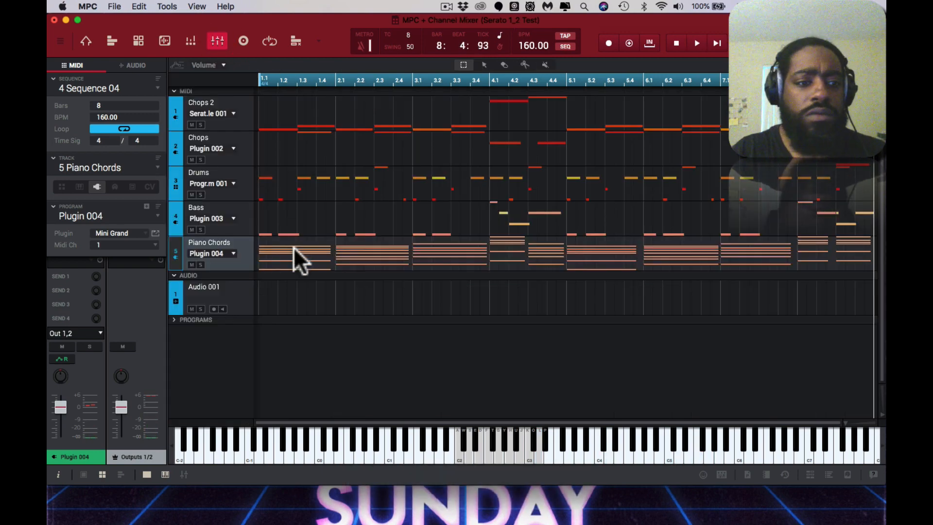
pyautogui.click(146, 474)
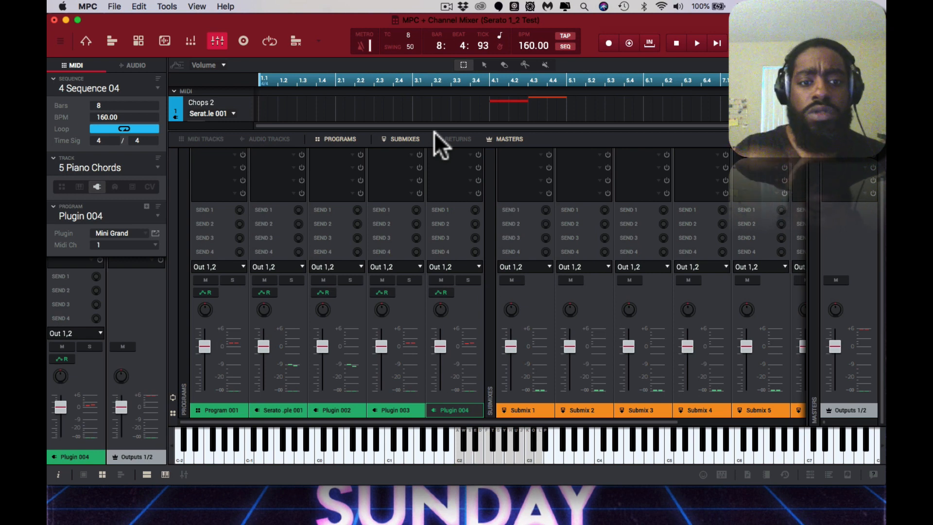
pyautogui.click(205, 280)
pyautogui.press('space')
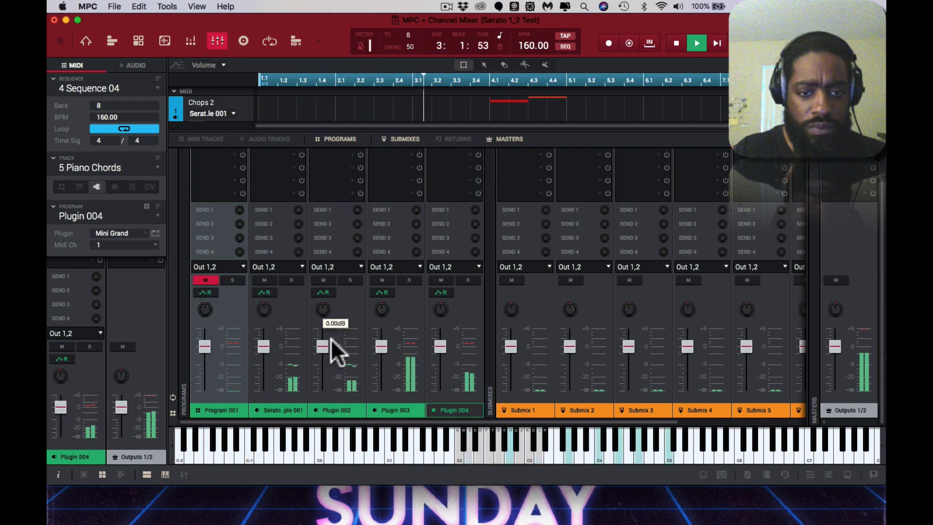
pyautogui.moveTo(435, 343); pyautogui.dragTo(442, 411)
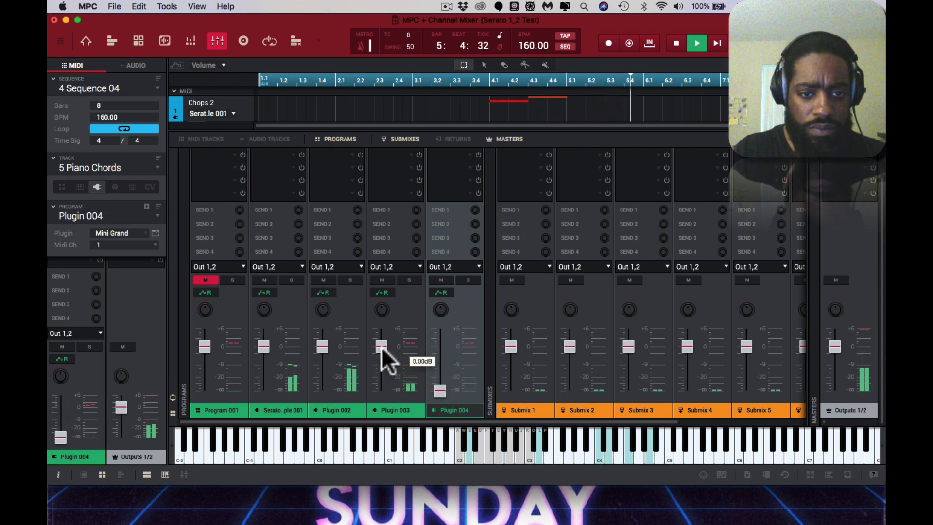
# Pull the Plugin 003 fader down to the minimum and partly lower the Plugin 002 and Serato Sample 001 faders during playback.
pyautogui.moveTo(381, 348); pyautogui.dragTo(392, 437)
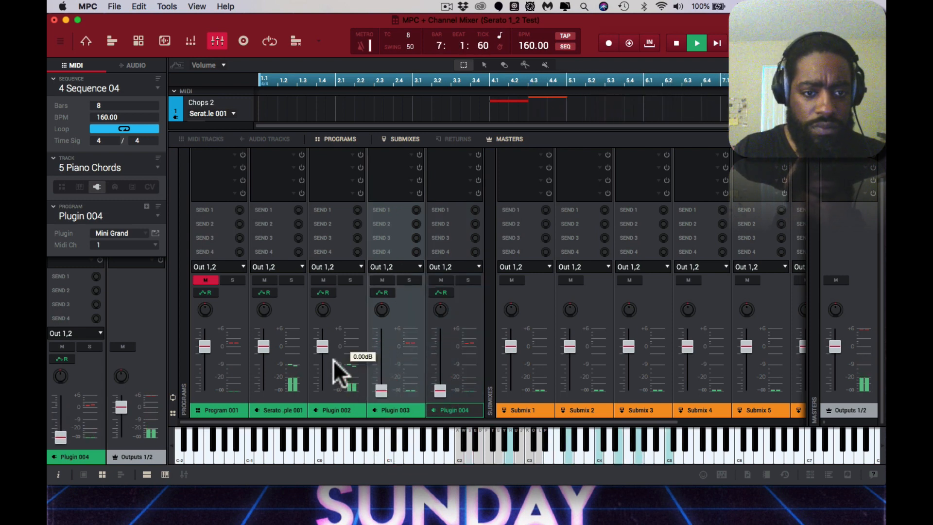
pyautogui.moveTo(321, 348); pyautogui.dragTo(322, 368)
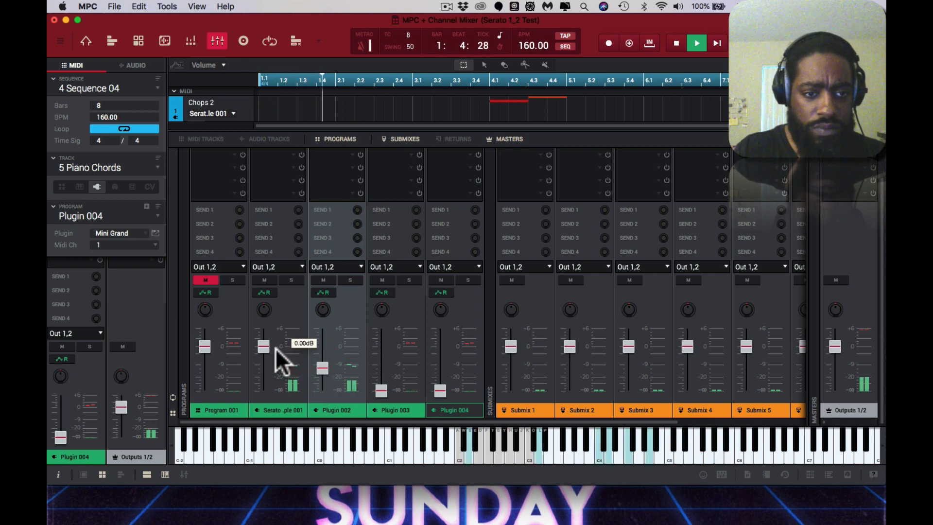
pyautogui.moveTo(265, 347); pyautogui.dragTo(267, 364)
pyautogui.click(291, 362)
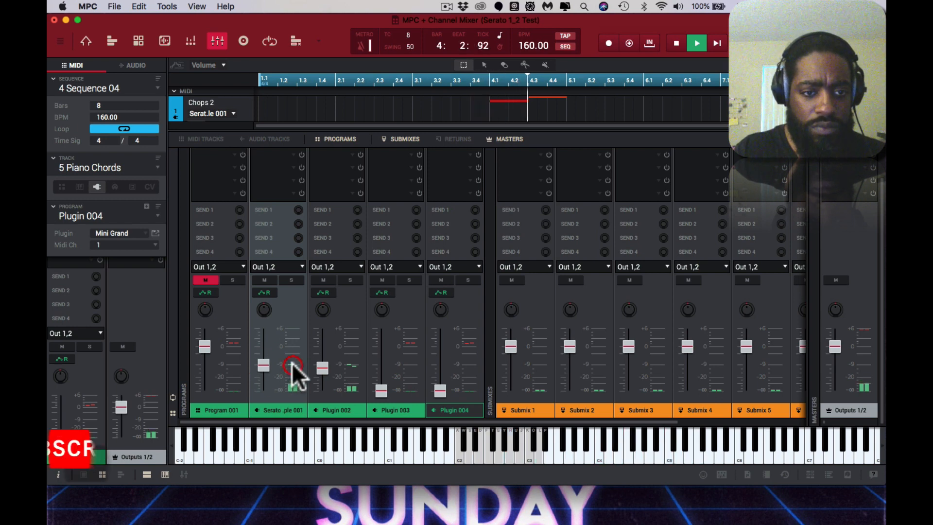
# Lower the Plugin 002 fader slightly more and raise the Plugin 003 fader to just under the -9 dB mark.
pyautogui.click(352, 363)
pyautogui.moveTo(322, 367); pyautogui.dragTo(323, 371)
pyautogui.moveTo(381, 389); pyautogui.dragTo(378, 367)
pyautogui.click(411, 343)
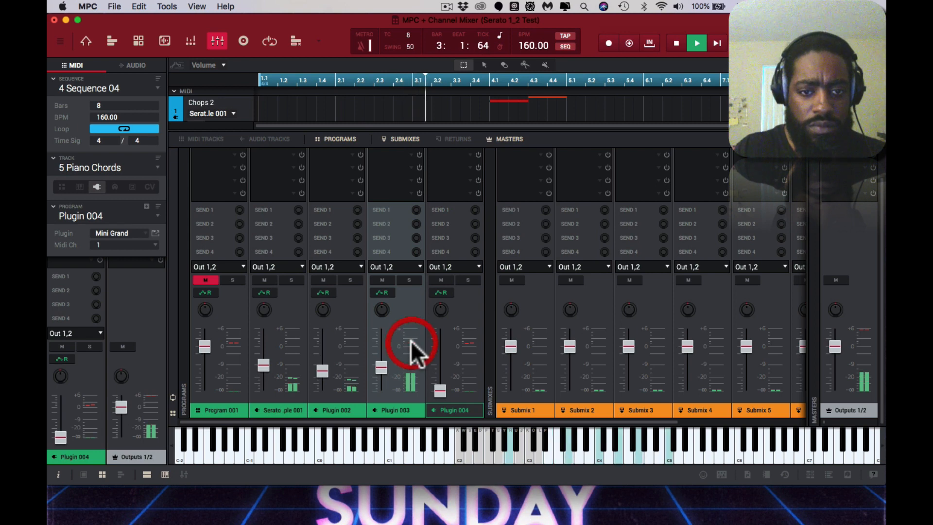
# Raise the Plugin 004 fader to about -9.4 dB, then trim it and the other plugin faders down slightly.
pyautogui.click(467, 338)
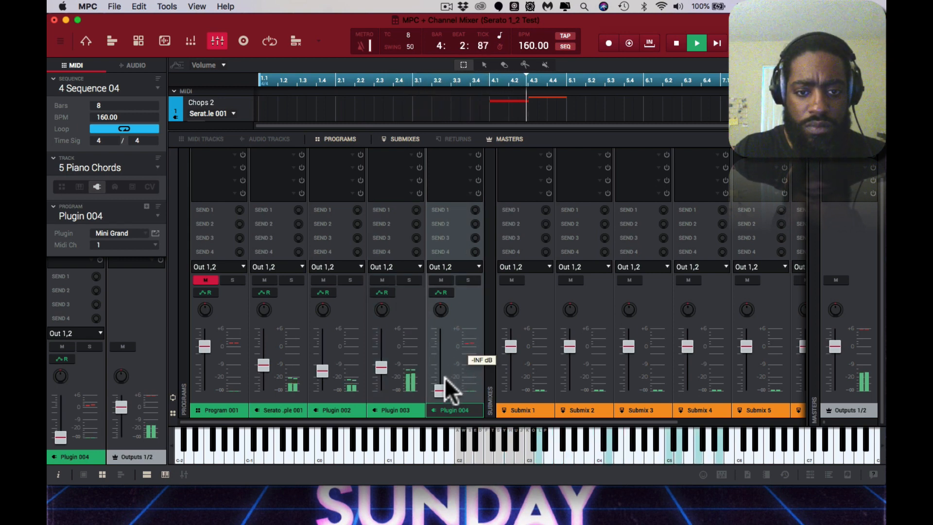
pyautogui.moveTo(440, 390); pyautogui.dragTo(439, 363)
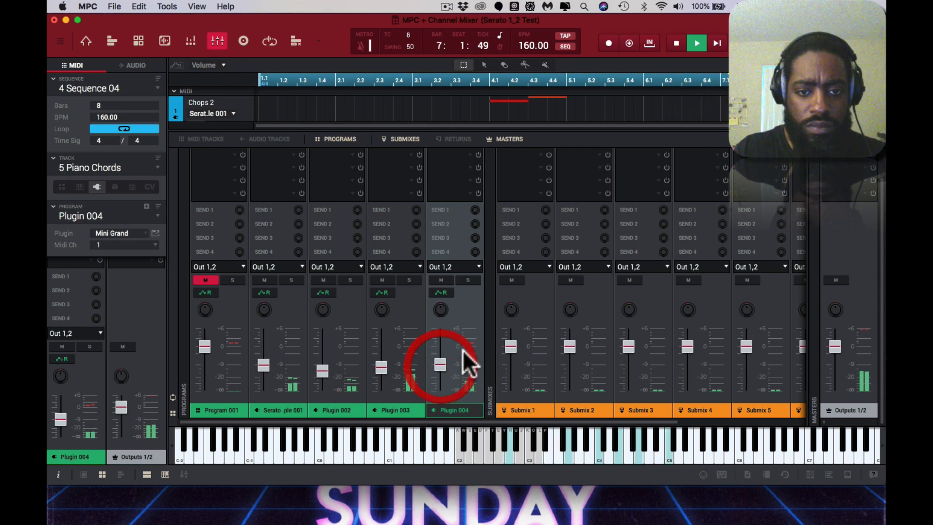
pyautogui.moveTo(447, 360)
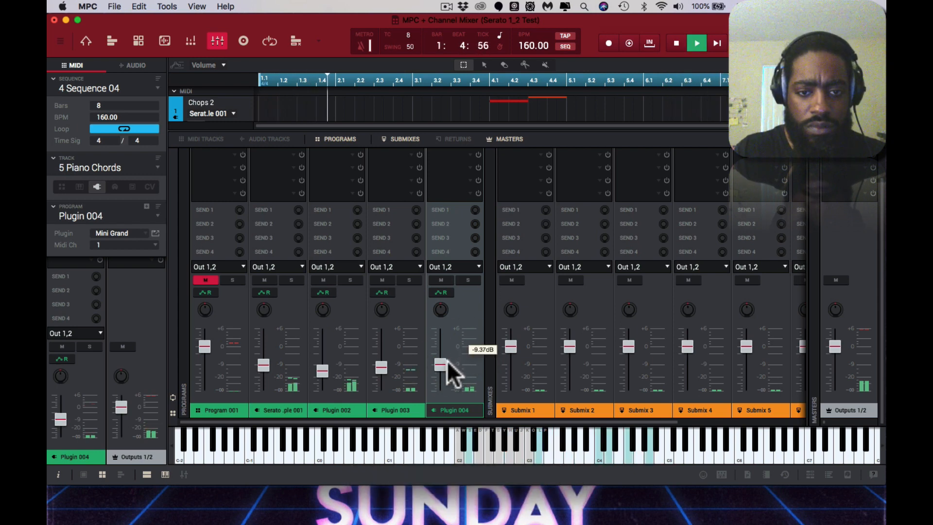
pyautogui.moveTo(447, 360); pyautogui.dragTo(432, 365)
# Unmute Program 001 and open the Pad Mixer for track 3, Drums.
pyautogui.click(208, 280)
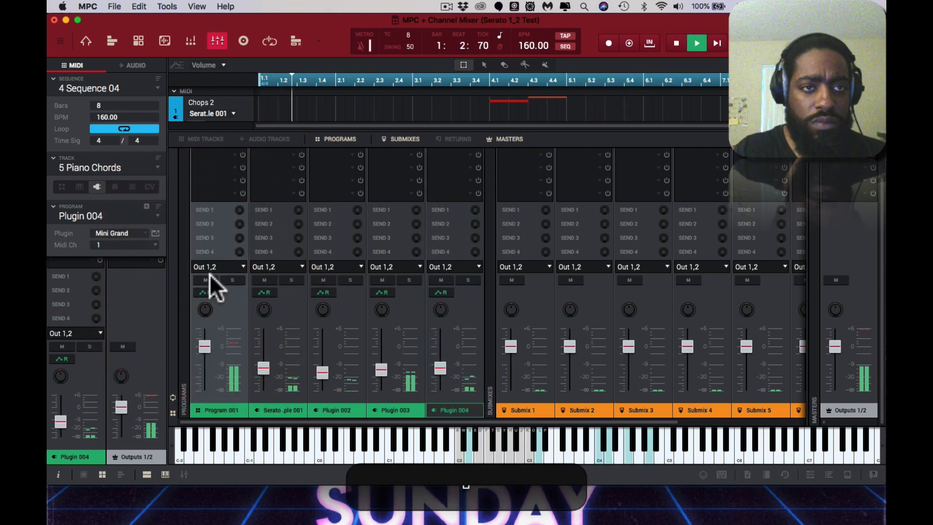
pyautogui.click(157, 167)
pyautogui.click(142, 203)
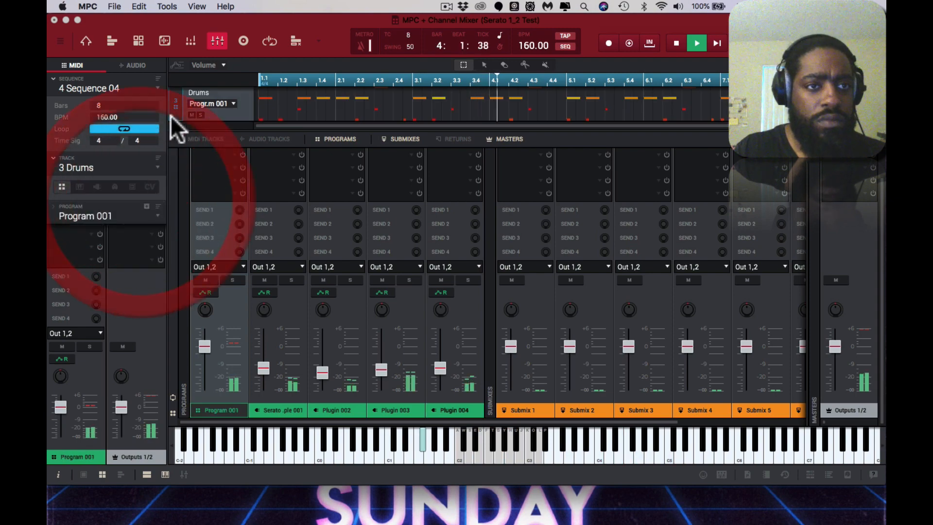
pyautogui.click(190, 41)
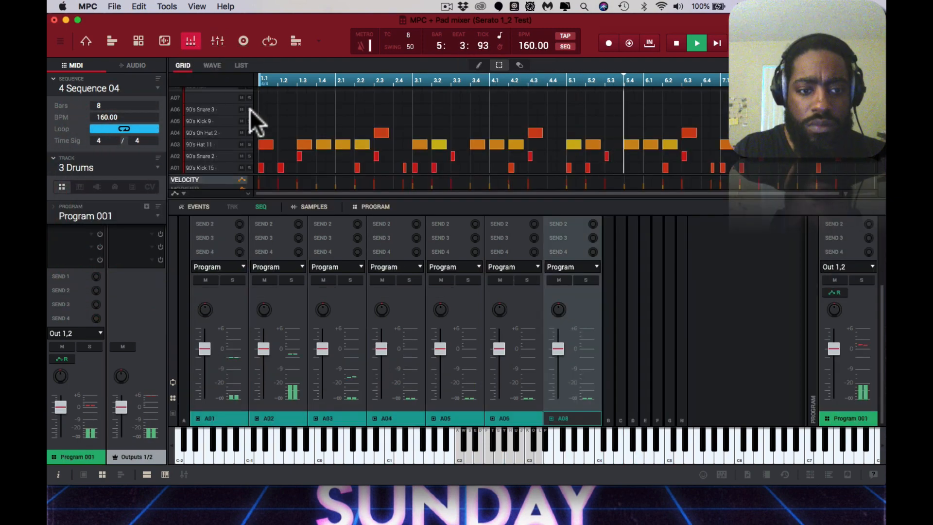
# Solo drum pads A01 and A02 one after the other and lower each pad's fader during playback.
pyautogui.click(231, 280)
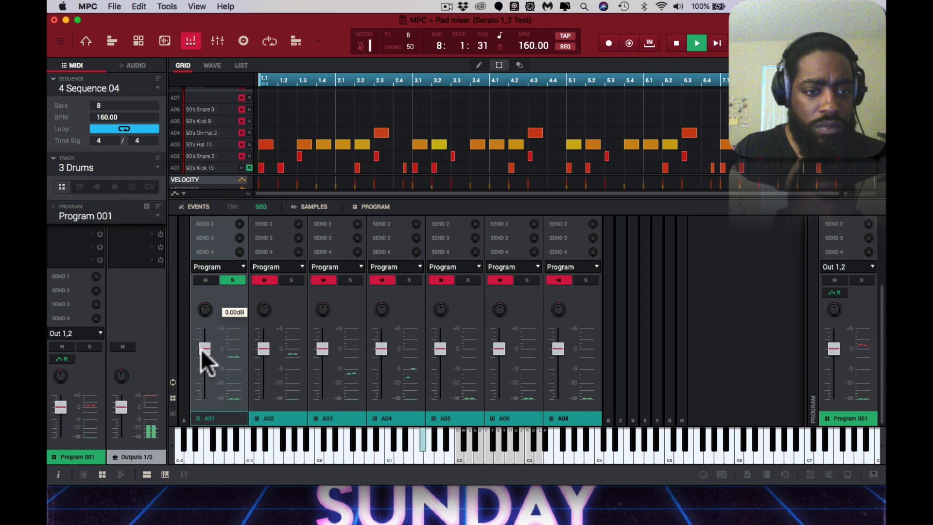
pyautogui.moveTo(201, 349); pyautogui.dragTo(206, 364)
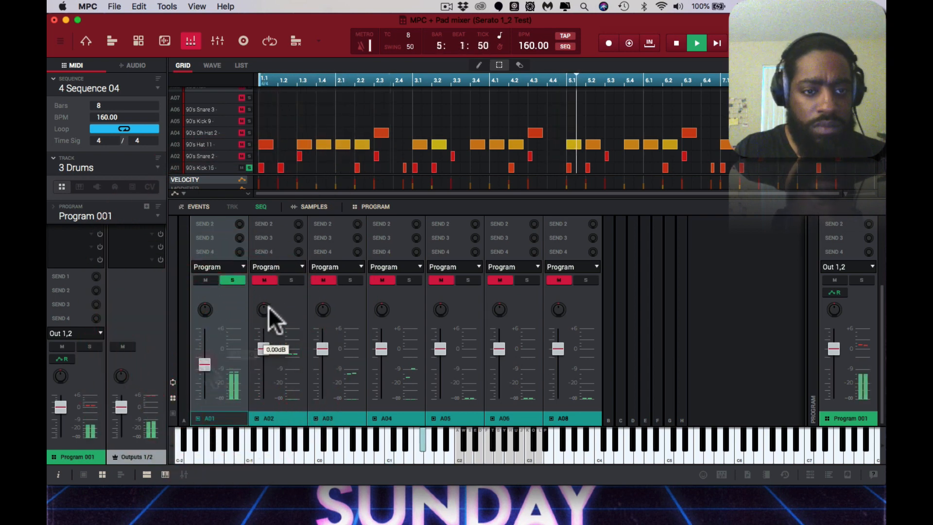
pyautogui.click(286, 281)
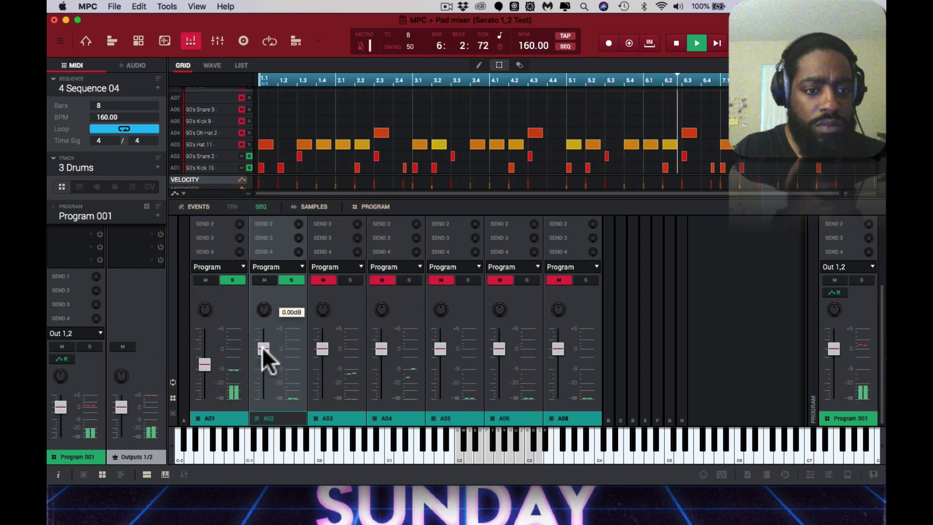
pyautogui.moveTo(262, 349); pyautogui.dragTo(263, 367)
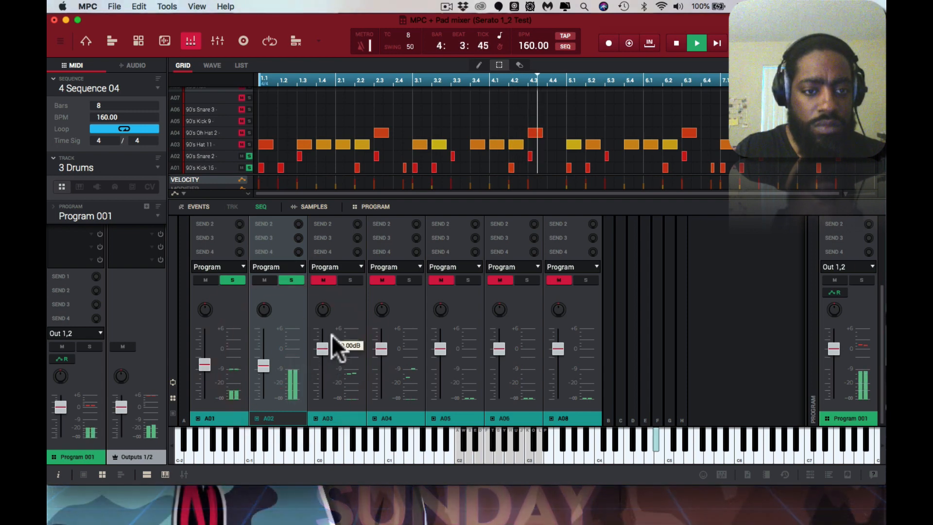
# Solo hi-hat pad A03 along with the kick and snare and lower its fader to about -4 dB.
pyautogui.click(352, 281)
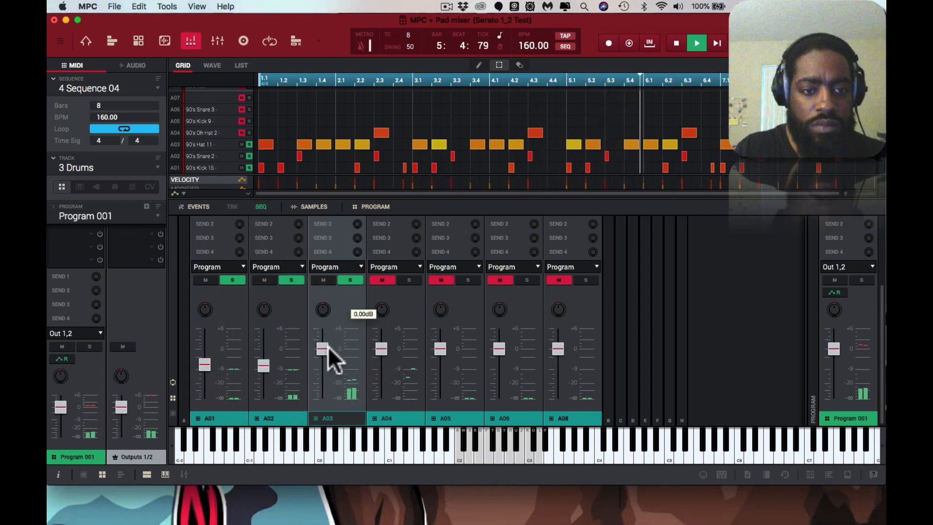
pyautogui.moveTo(323, 351); pyautogui.dragTo(325, 358)
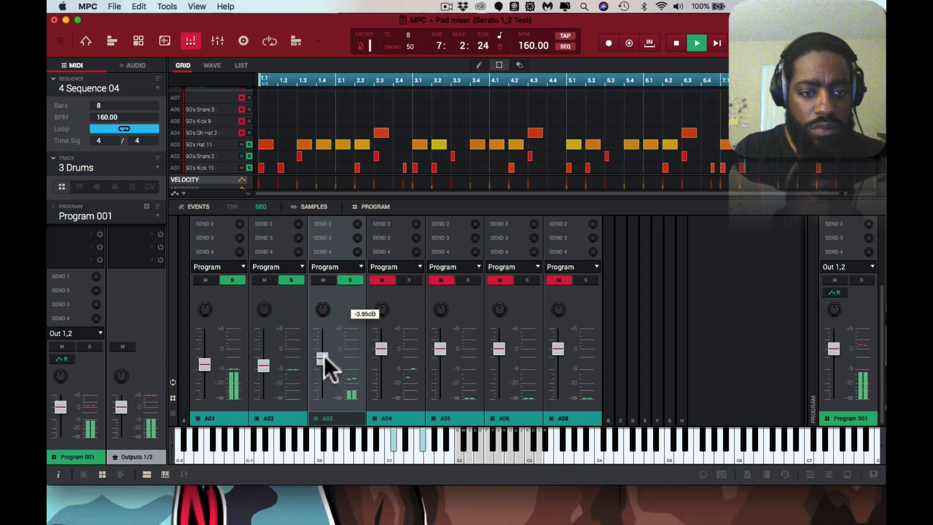
pyautogui.click(352, 378)
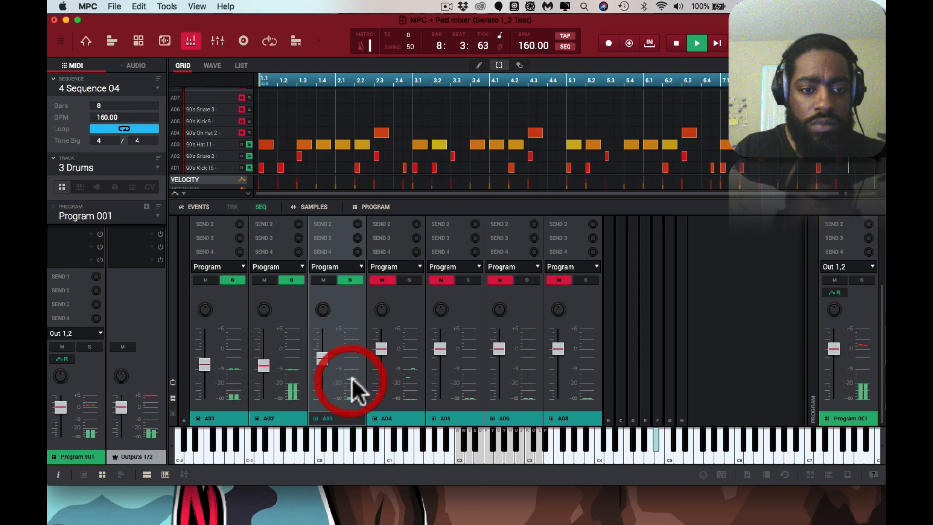
pyautogui.click(354, 371)
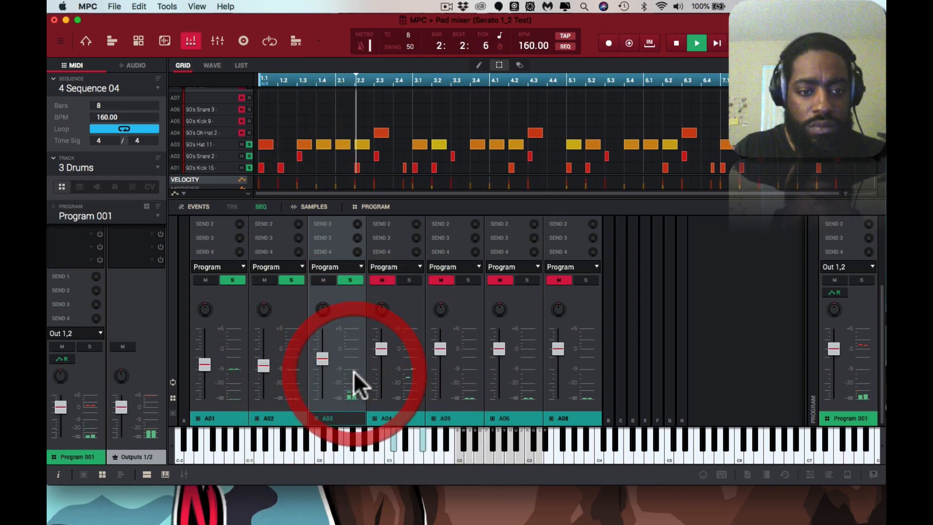
# Solo open-hat pad A04 and lower its fader below -9 dB, and trim the A03 fader slightly further.
pyautogui.click(407, 280)
pyautogui.moveTo(382, 348); pyautogui.dragTo(384, 371)
pyautogui.click(411, 367)
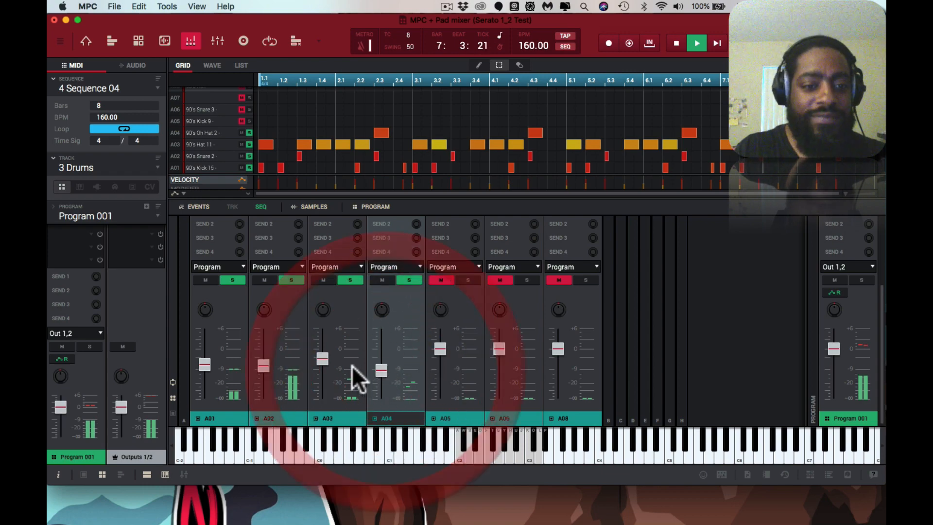
pyautogui.moveTo(323, 360); pyautogui.dragTo(325, 363)
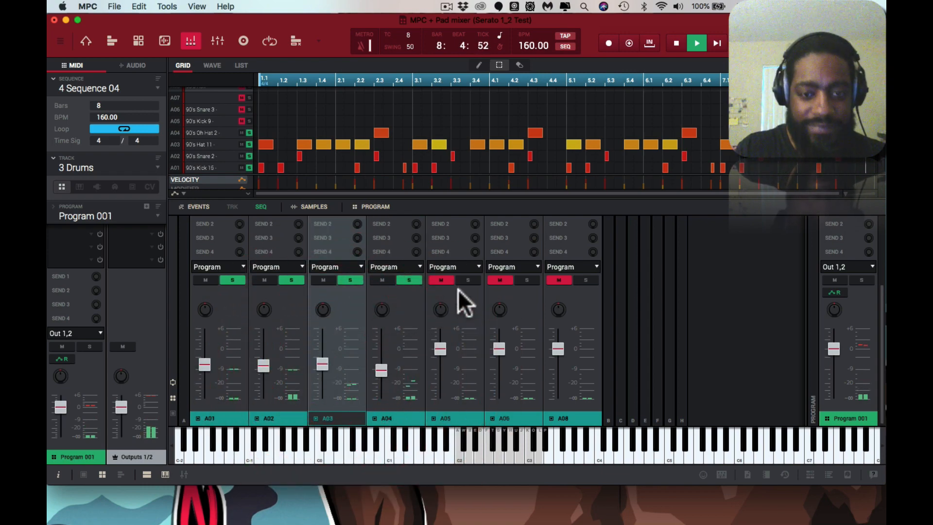
# Save the project and insert four Sequence 01 steps into song 1 in Song mode.
pyautogui.press('super+s')
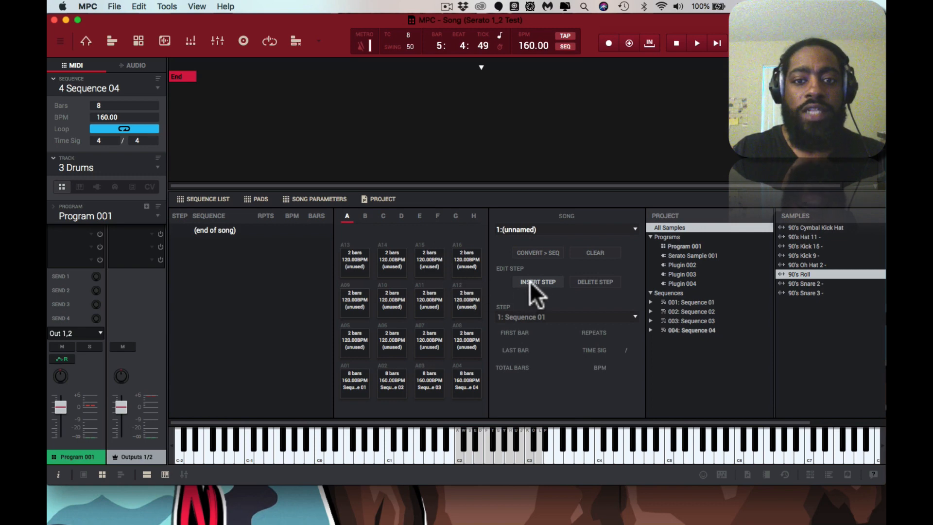
pyautogui.click(535, 281)
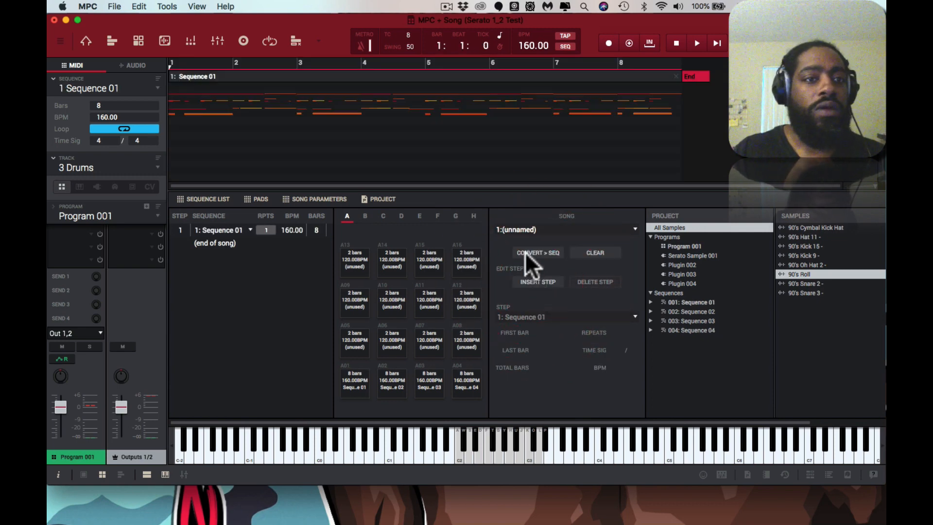
pyautogui.moveTo(873, 183); pyautogui.dragTo(792, 179)
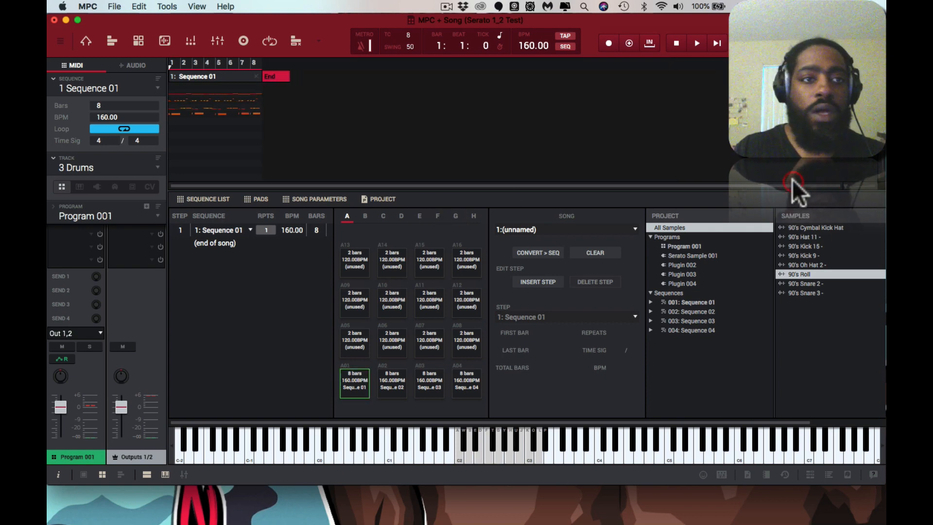
pyautogui.click(543, 277)
pyautogui.click(543, 278)
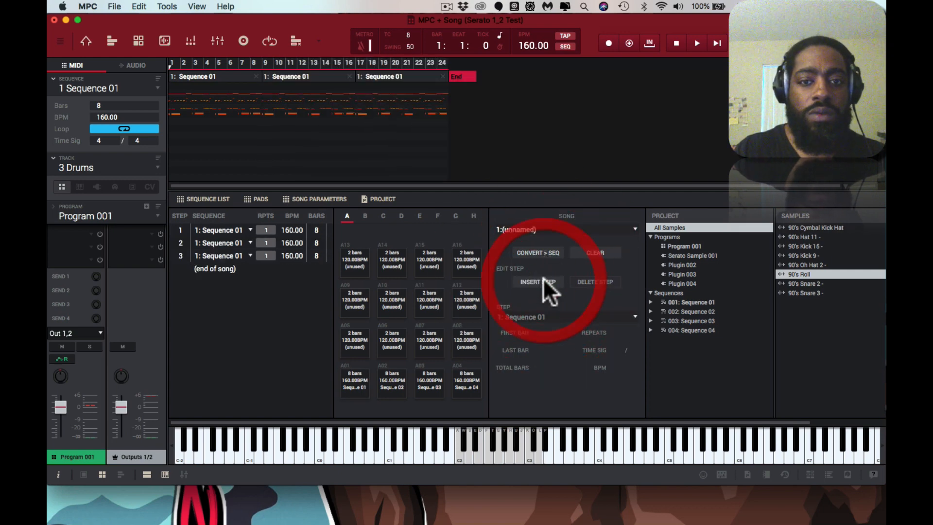
pyautogui.click(543, 278)
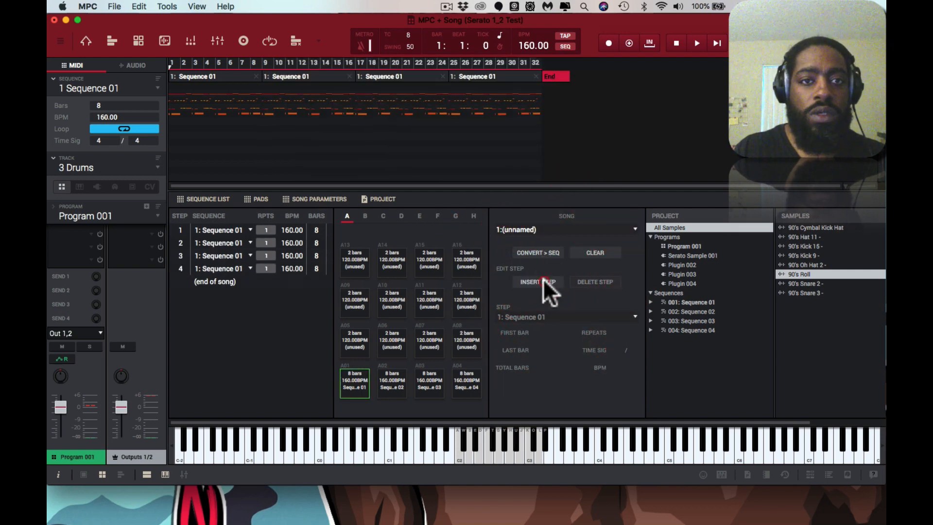
# Assign Sequence 02, Sequence 03 and Sequence 04 to song steps 2, 3 and 4.
pyautogui.click(250, 241)
pyautogui.click(249, 257)
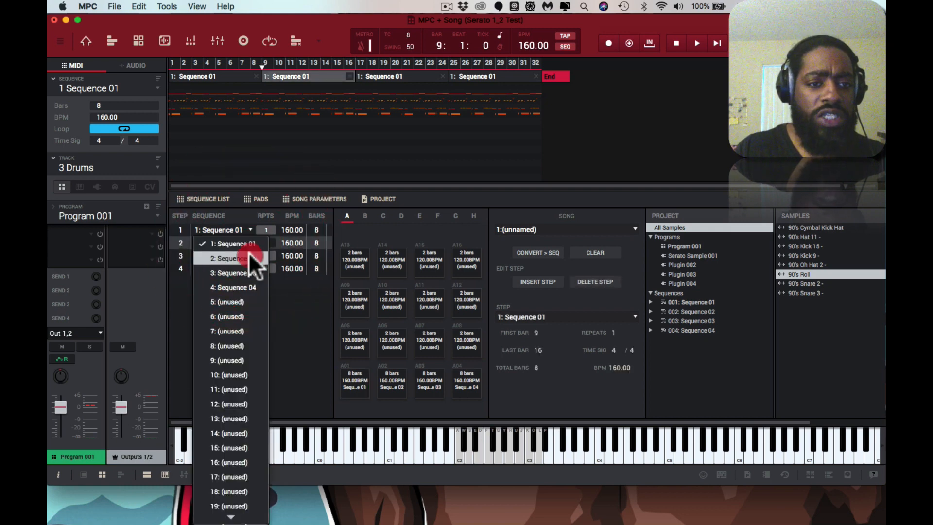
pyautogui.click(251, 256)
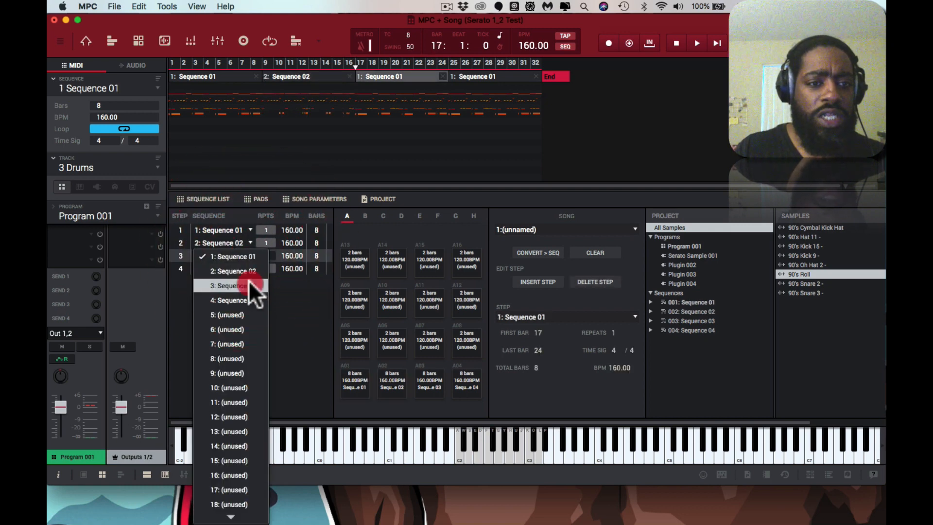
pyautogui.click(249, 283)
pyautogui.click(249, 267)
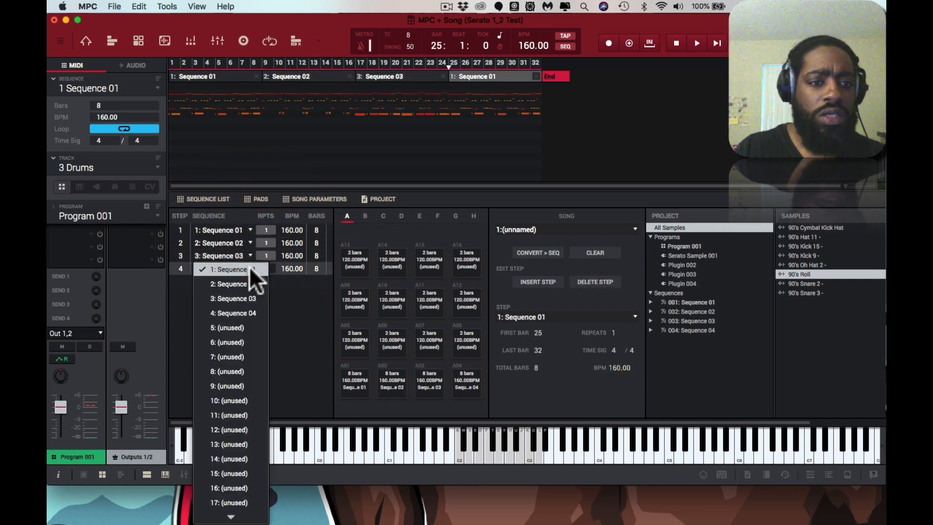
pyautogui.click(248, 313)
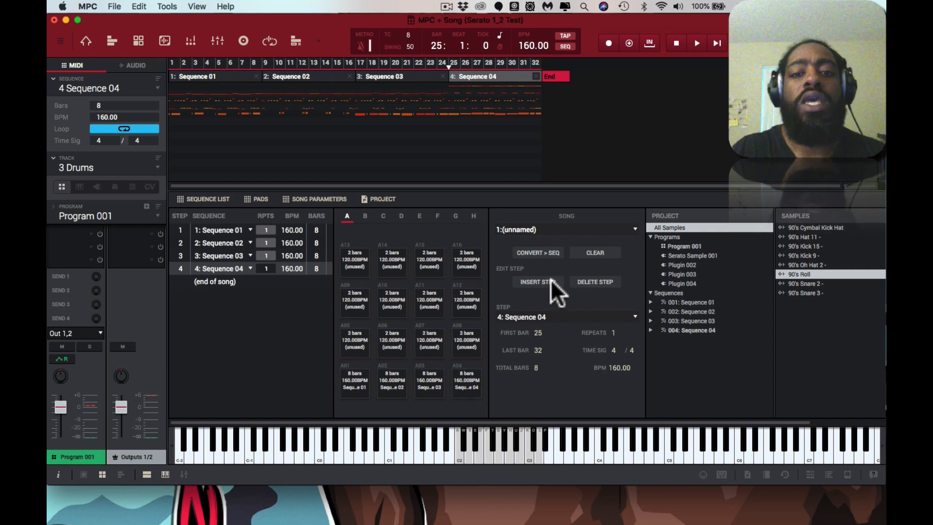
# Convert the song to unused sequence 5 with the Include Muted Tracks option.
pyautogui.click(538, 253)
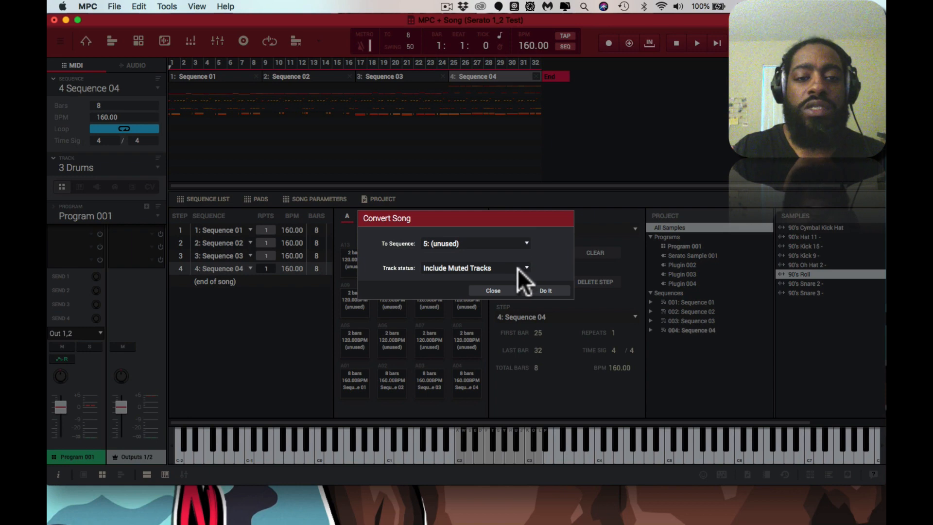
pyautogui.click(541, 291)
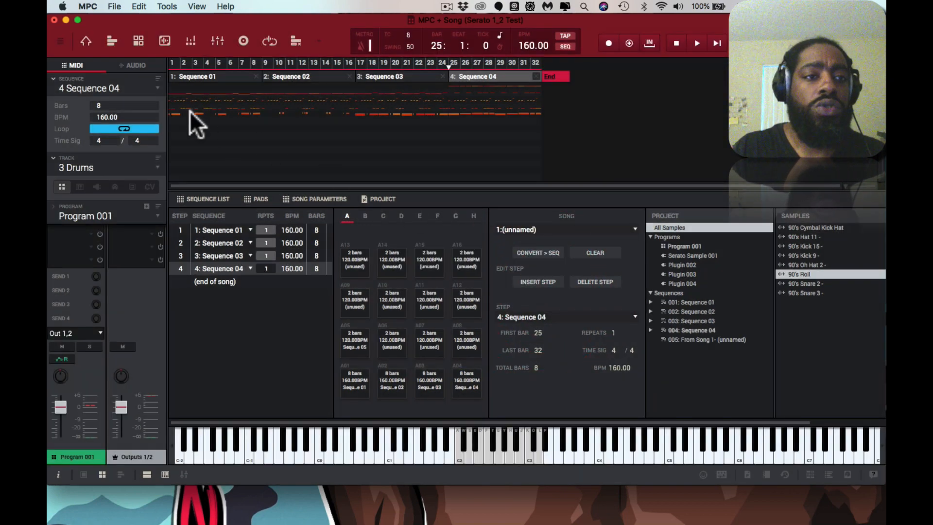
# Switch to Main Mode and load sequence 5, the one converted from song 1.
pyautogui.click(156, 86)
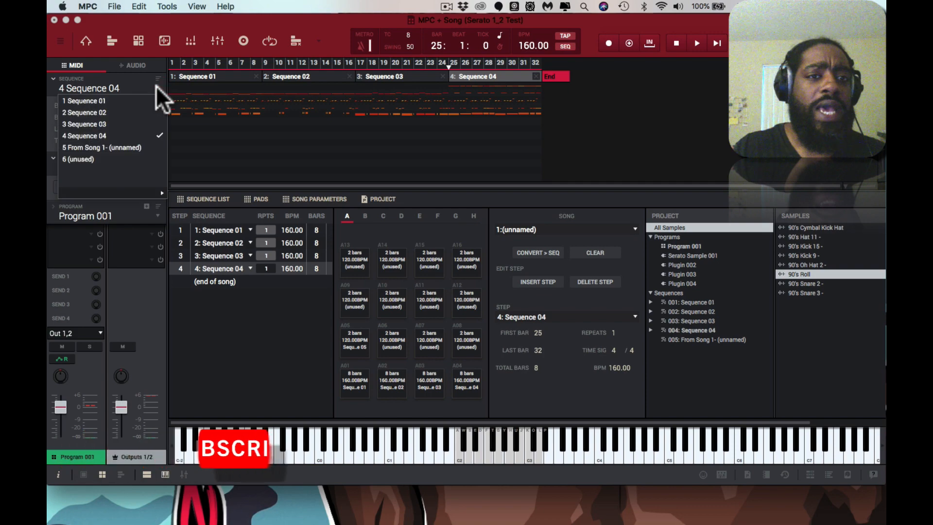
pyautogui.click(156, 142)
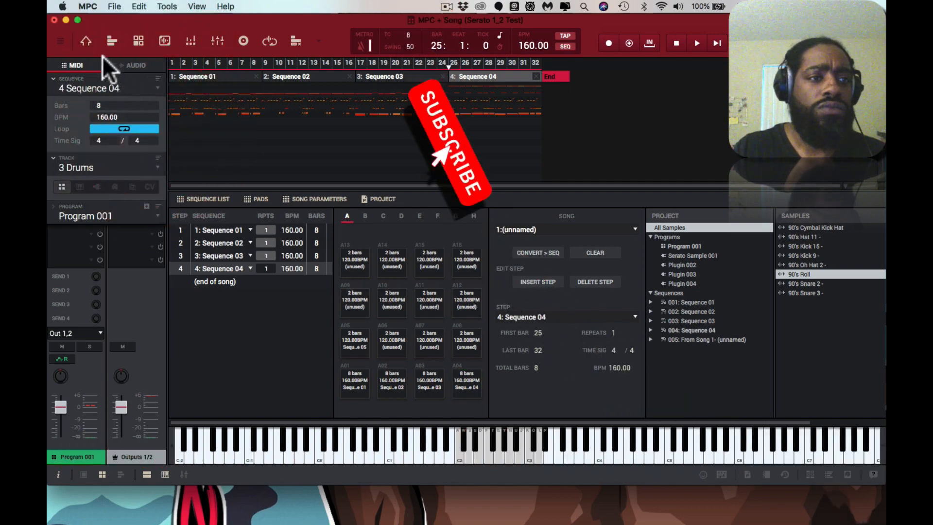
pyautogui.click(61, 41)
pyautogui.click(83, 41)
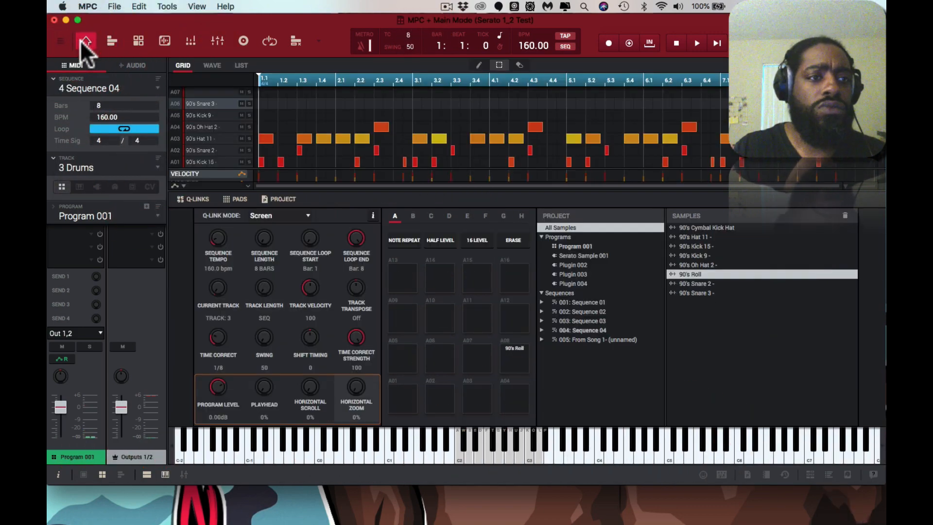
pyautogui.click(153, 86)
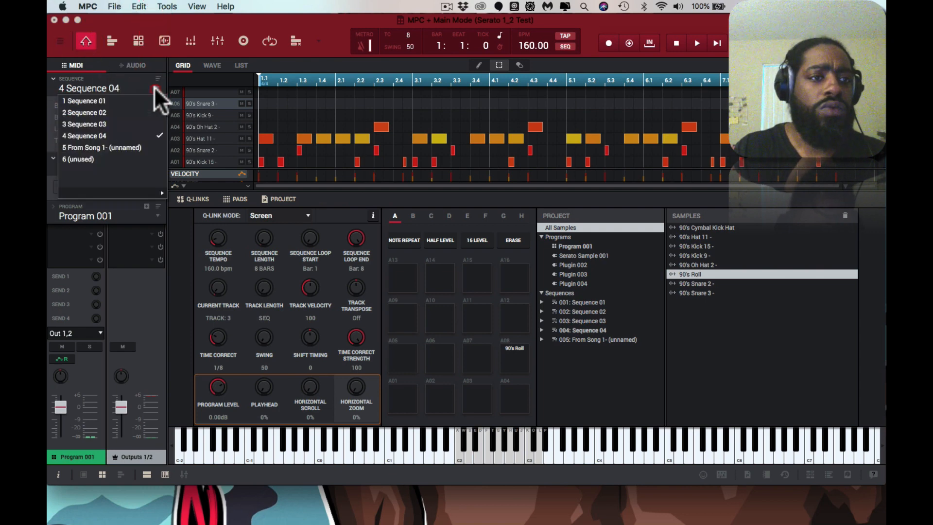
pyautogui.click(141, 142)
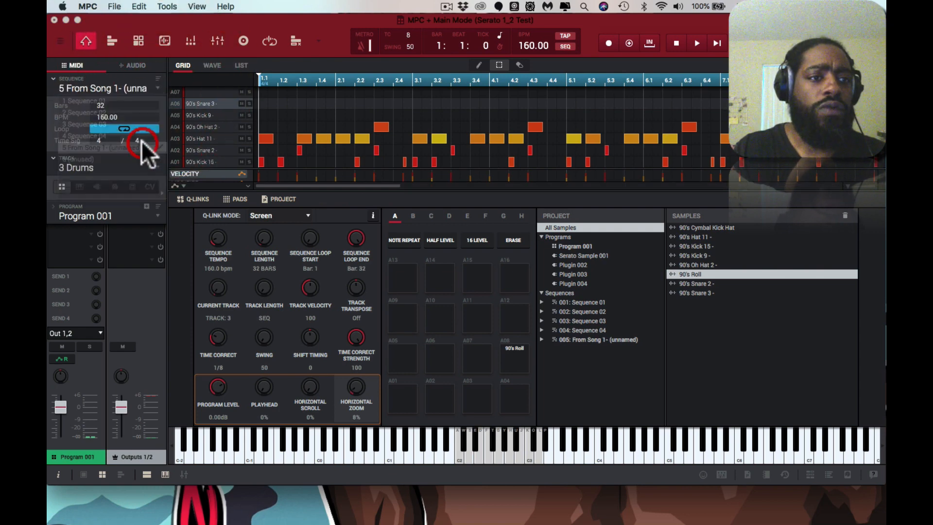
# Double the length of sequence 5 to 64 bars.
pyautogui.rightClick(104, 88)
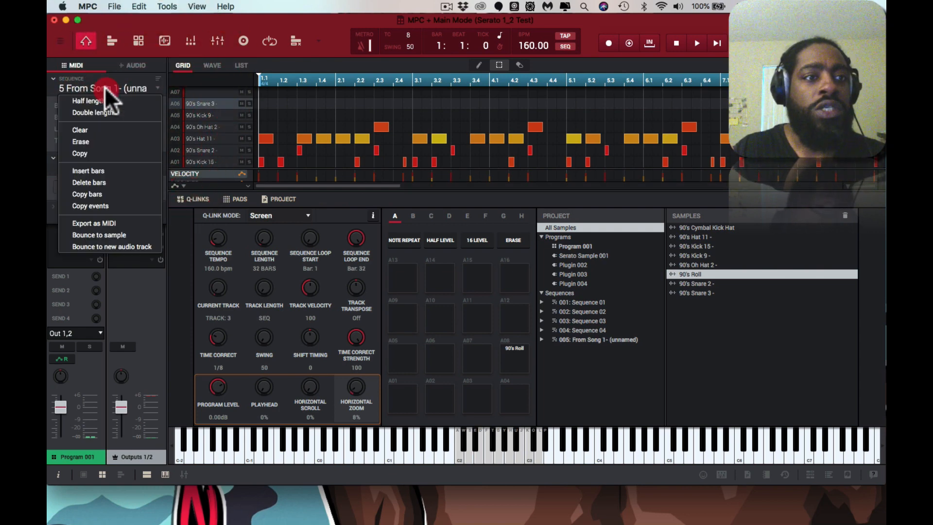
pyautogui.click(106, 113)
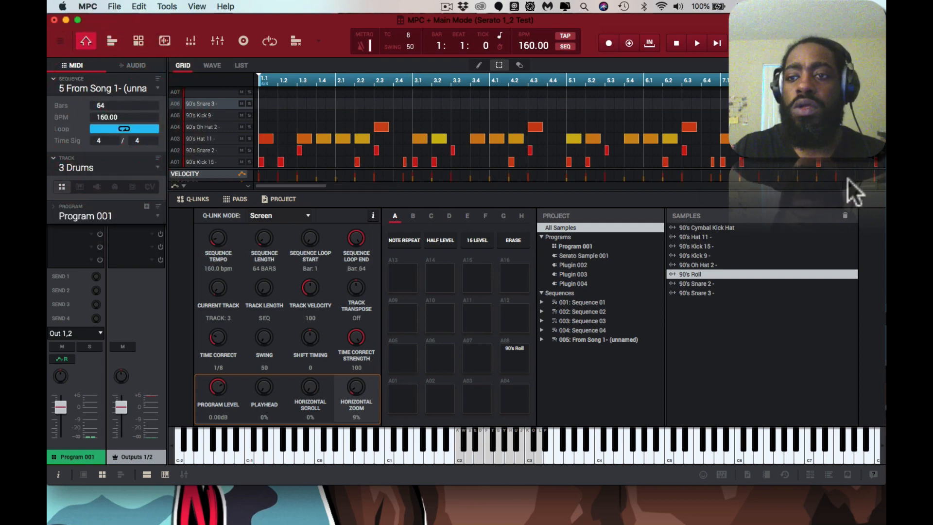
pyautogui.moveTo(847, 179); pyautogui.dragTo(770, 182)
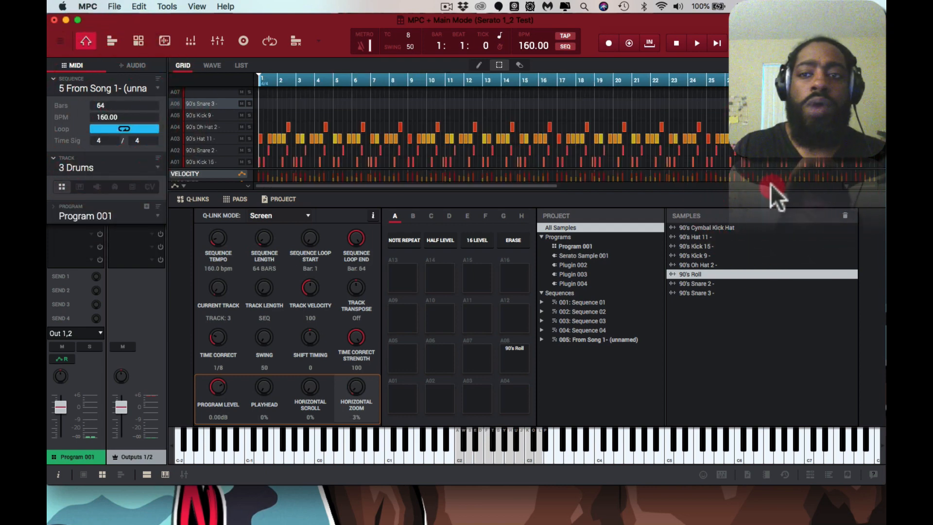
# In Track Mute mode, record mute automation for the chops, drums, bass and piano chords tracks while sequence 5 plays.
pyautogui.click(296, 41)
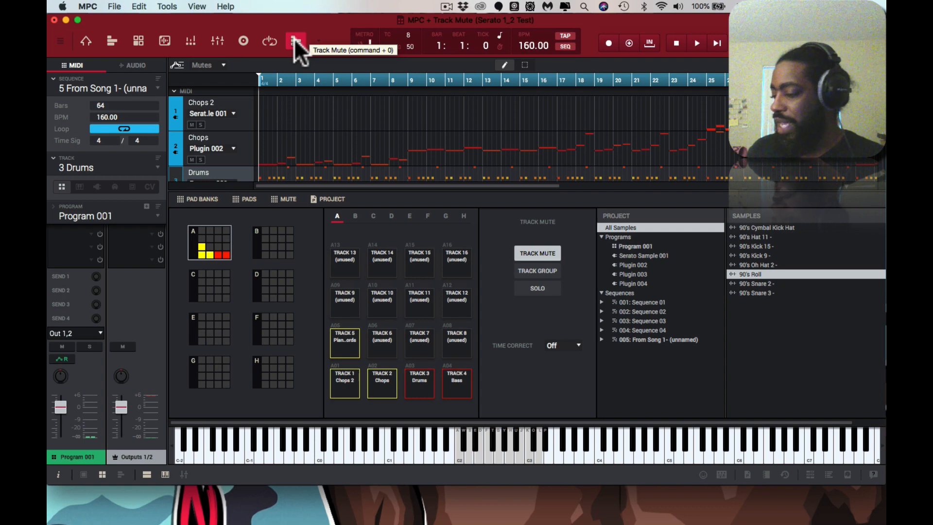
pyautogui.press('space')
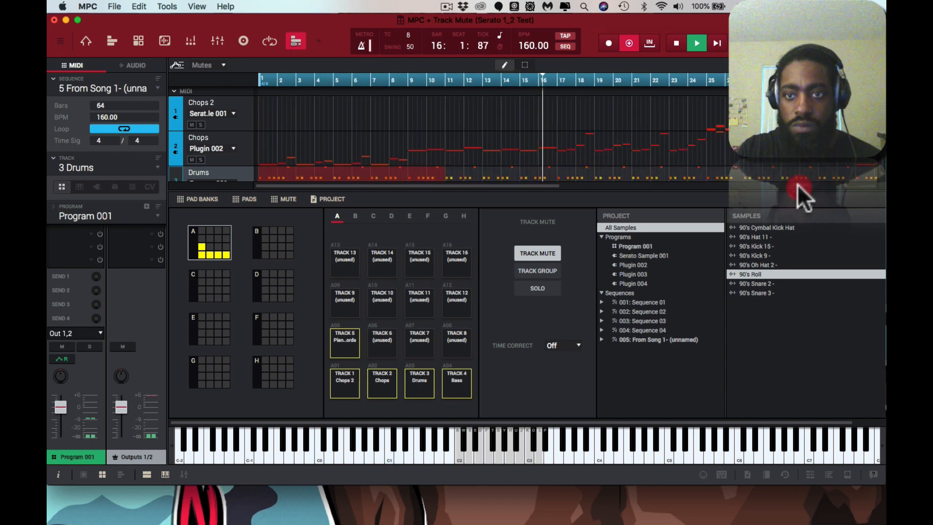
pyautogui.scroll(-4, 782, 141)
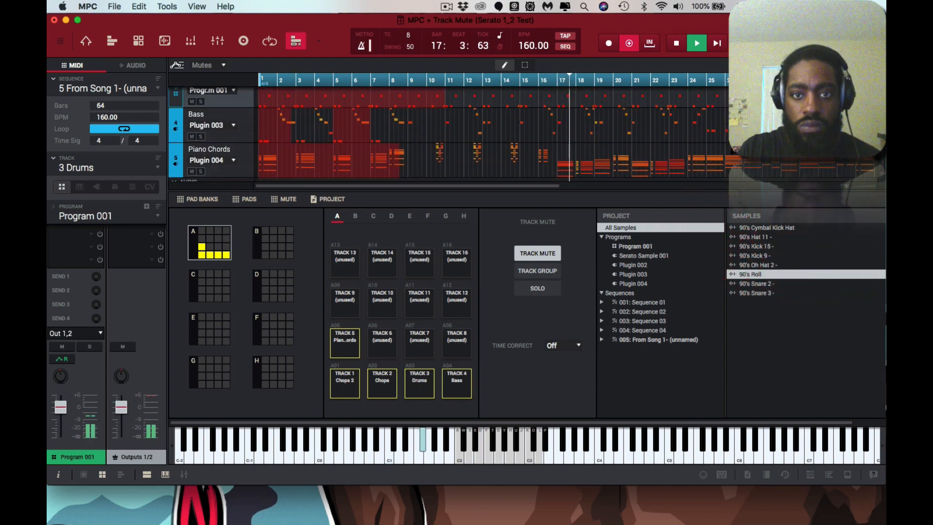
pyautogui.scroll(4, 777, 140)
pyautogui.scroll(-6, 777, 141)
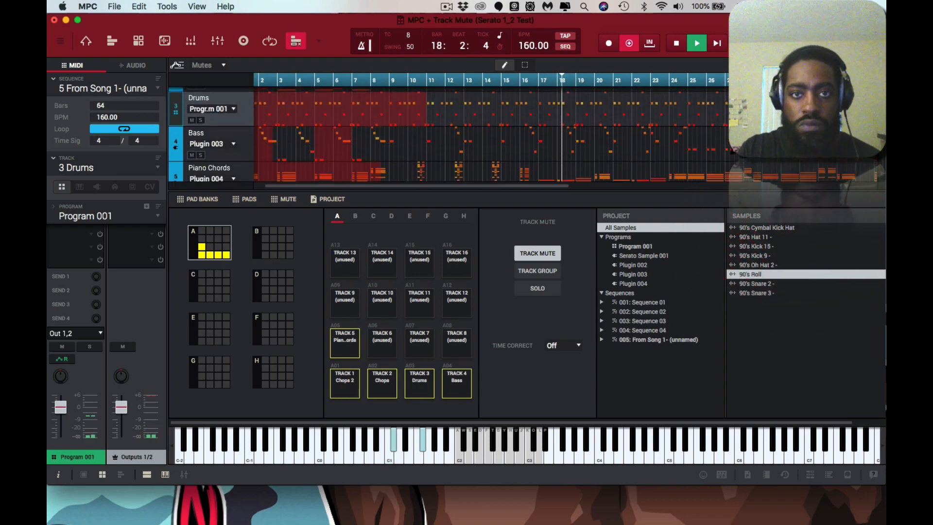
pyautogui.click(525, 64)
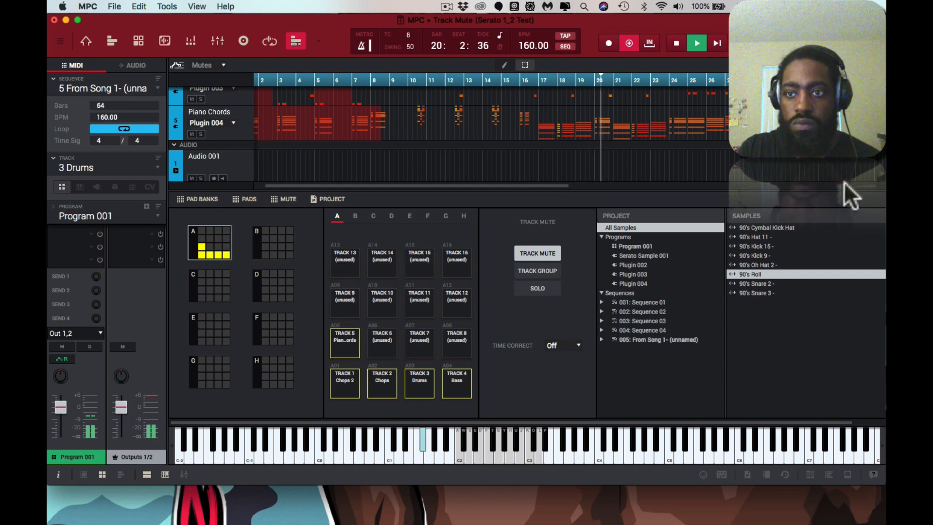
pyautogui.click(794, 187)
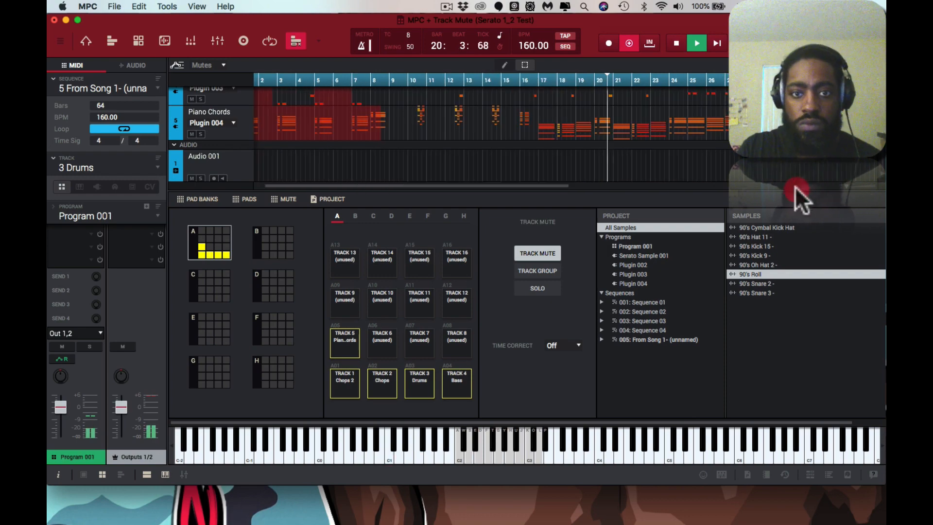
pyautogui.click(144, 476)
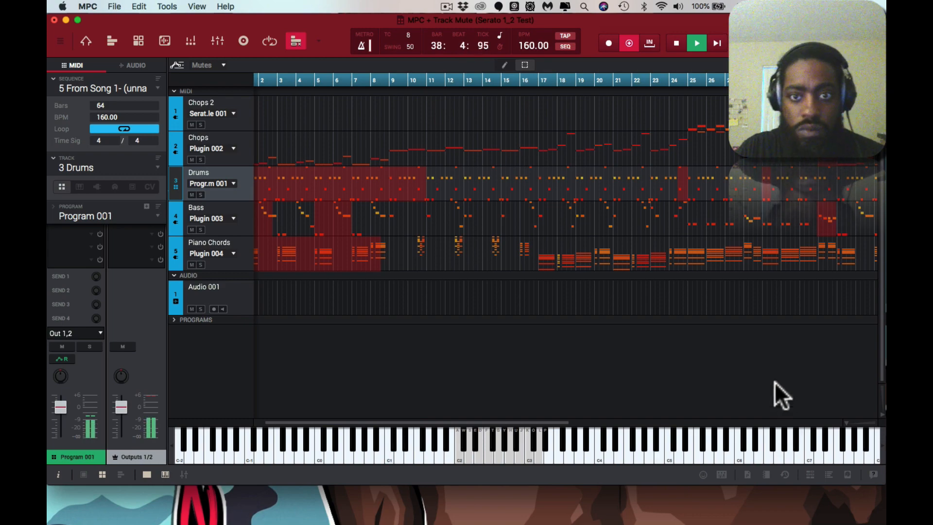
pyautogui.hscroll(10, 733, 309)
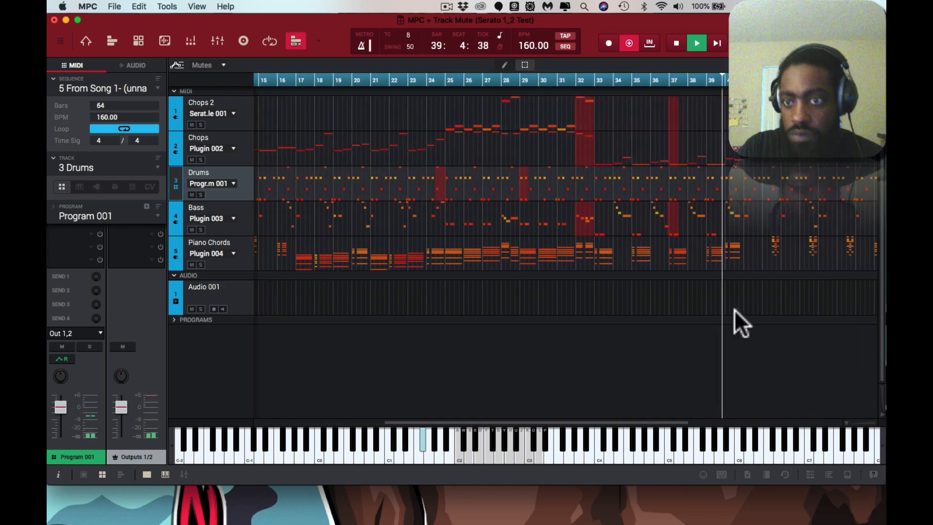
pyautogui.hscroll(3, 733, 310)
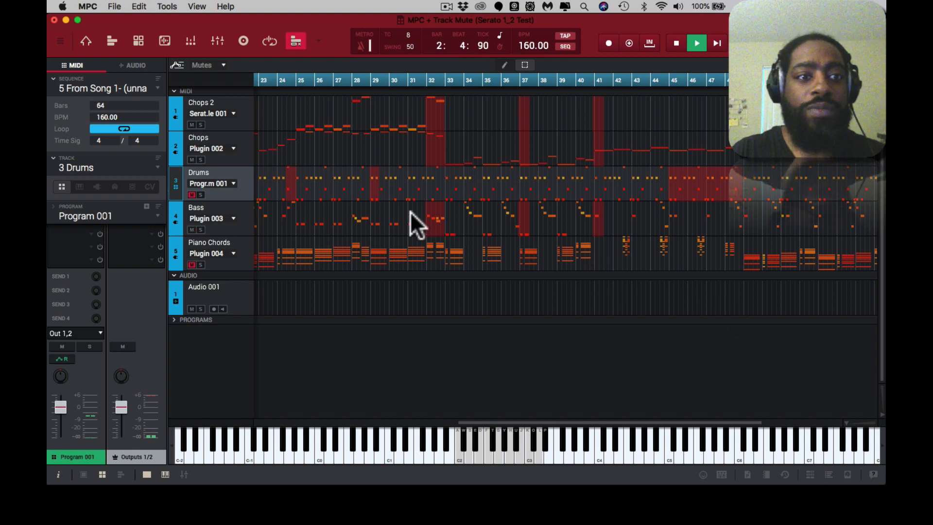
# Open the Pad Mixer for the Drums track and set the global automation to Write.
pyautogui.click(193, 39)
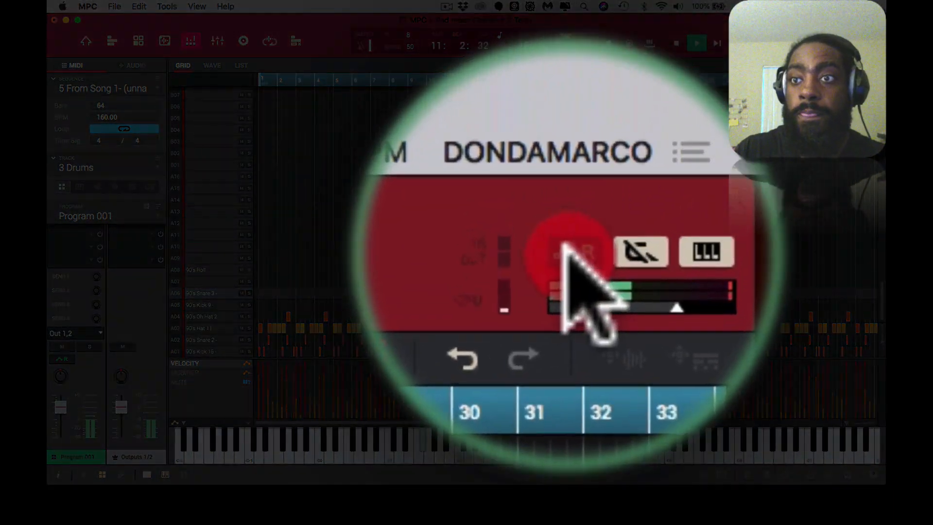
pyautogui.click(564, 246)
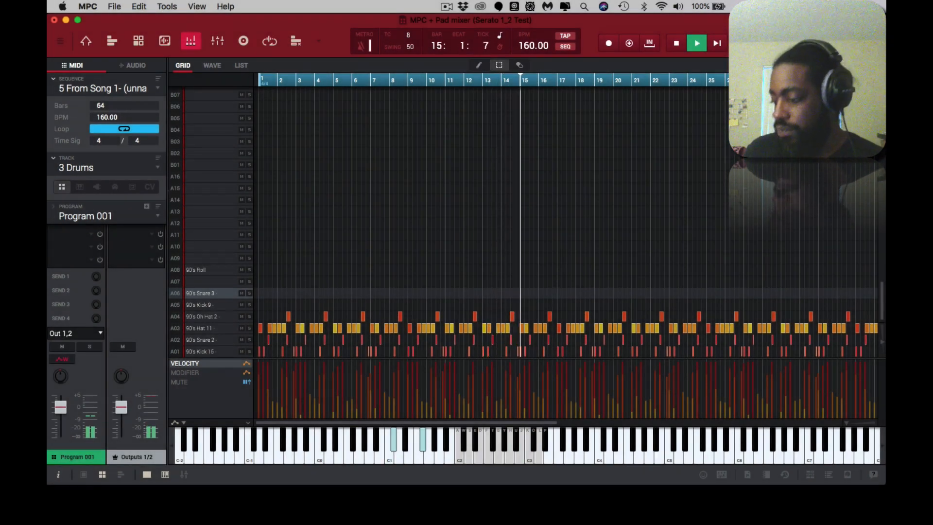
pyautogui.hotkey('shift', 'r')
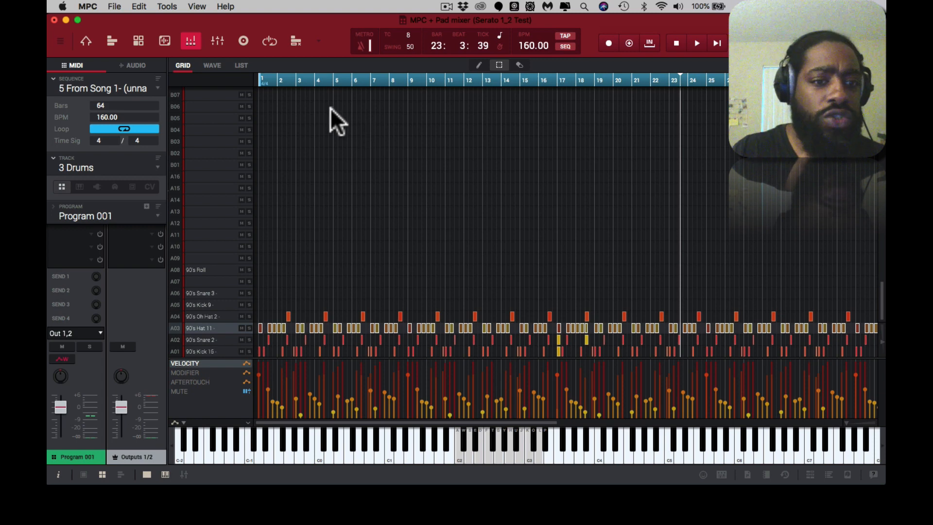
# In Pad Mute mode, record pad mute automation for the Drums track during playback, including the 90's Hat 11 pad.
pyautogui.click(146, 476)
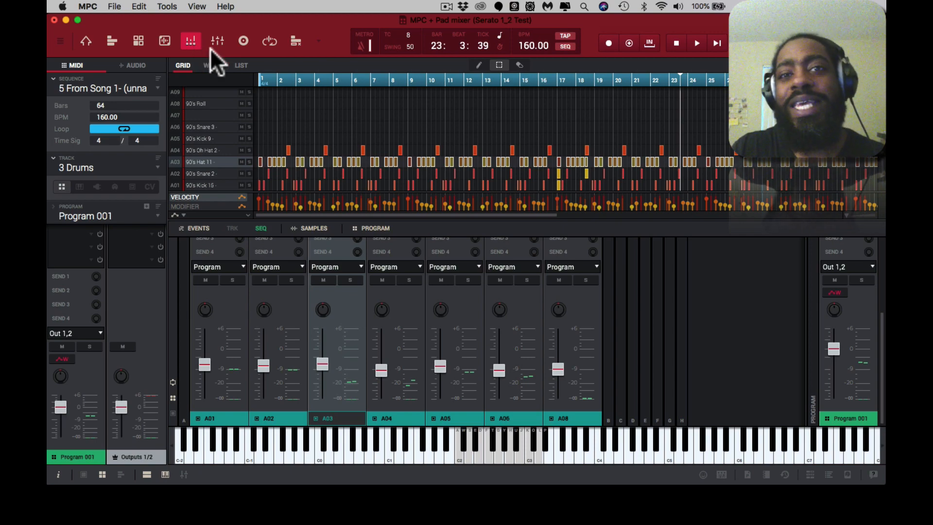
pyautogui.click(319, 40)
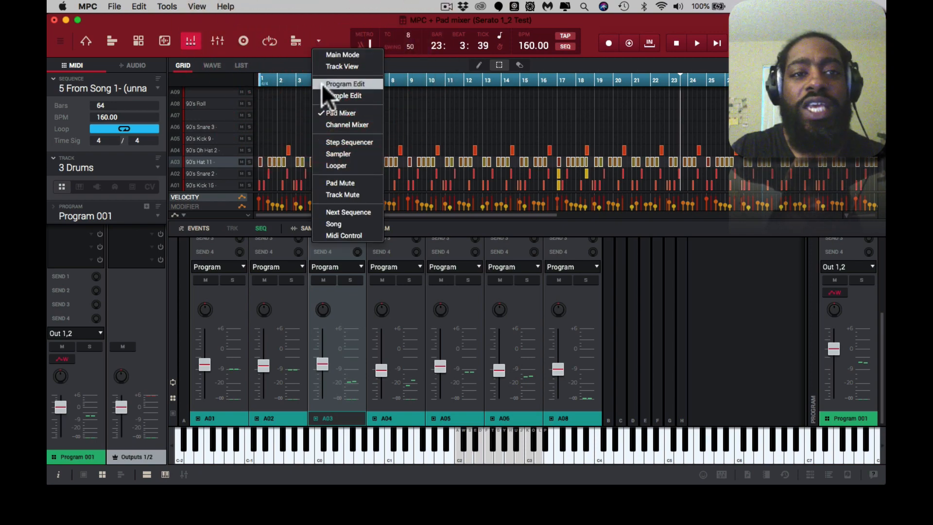
pyautogui.click(325, 184)
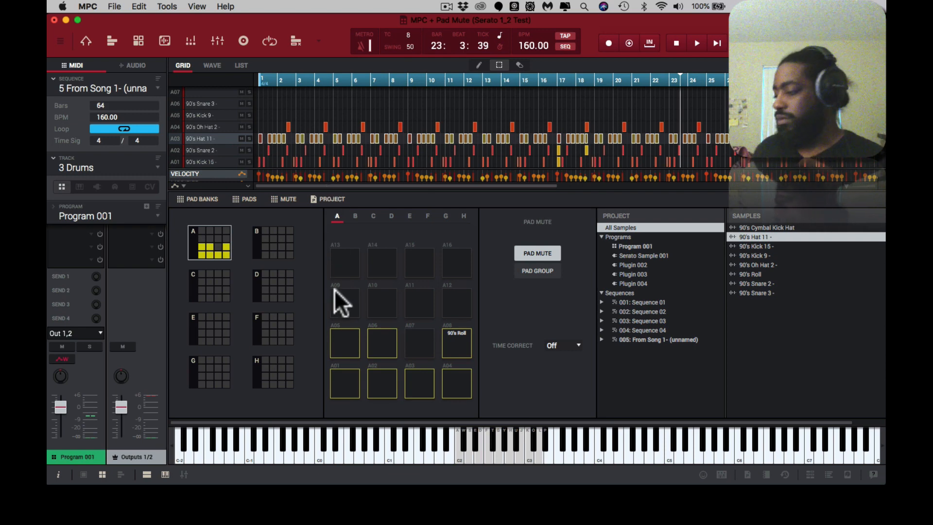
pyautogui.press('space')
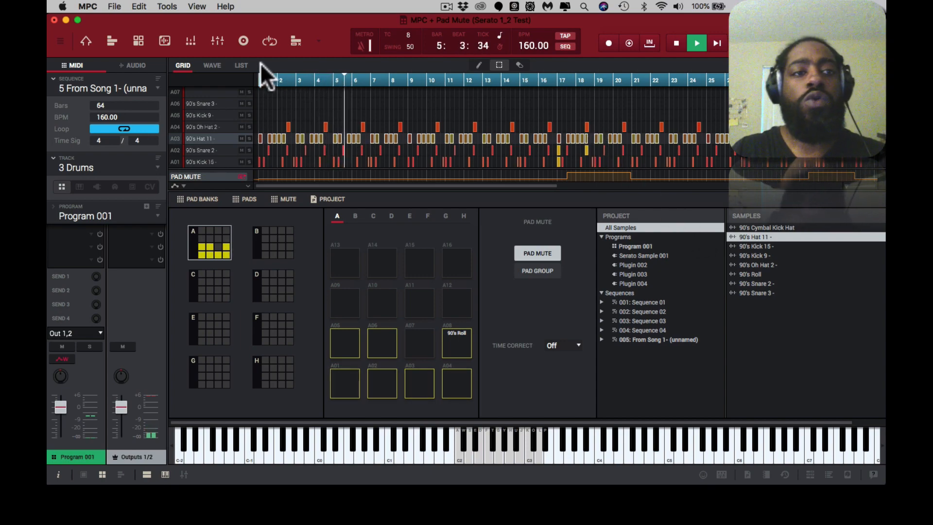
# Open the Channel Mixer, set the global automation back to Read and stop playback.
pyautogui.click(217, 39)
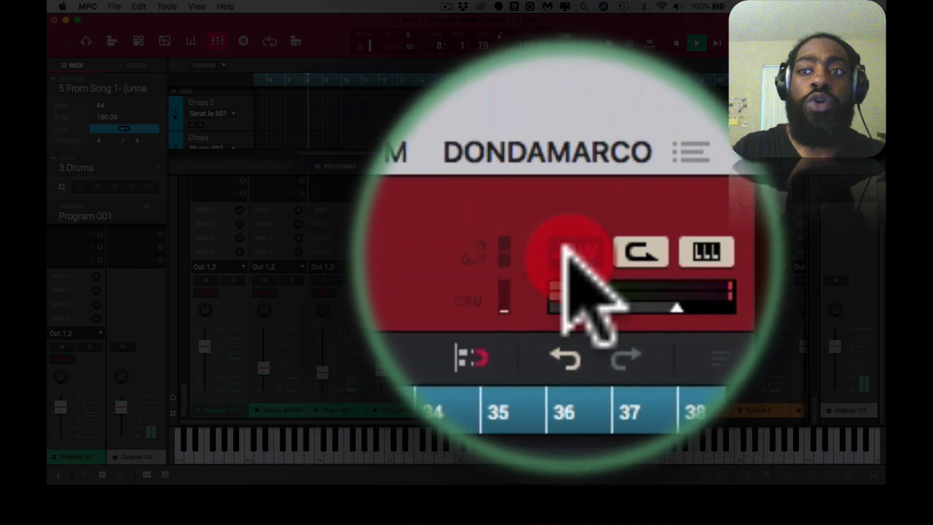
pyautogui.click(563, 247)
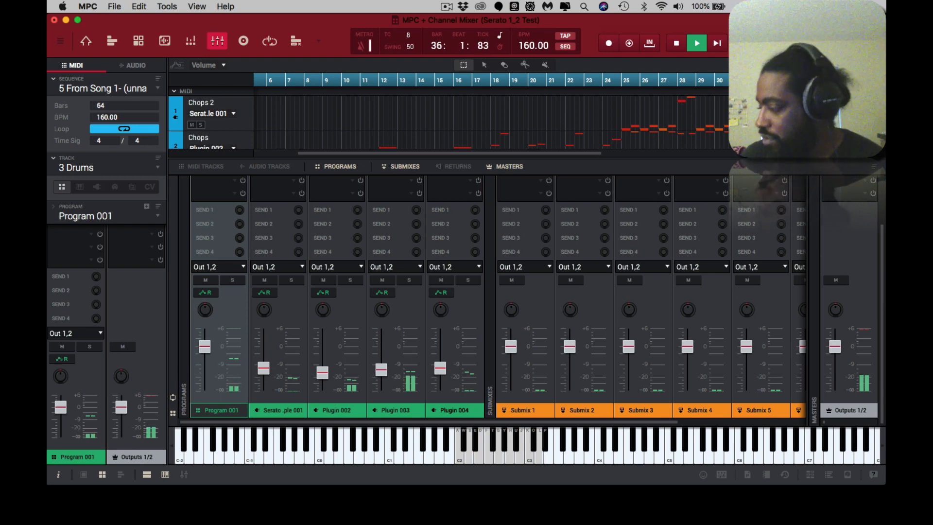
pyautogui.press('space')
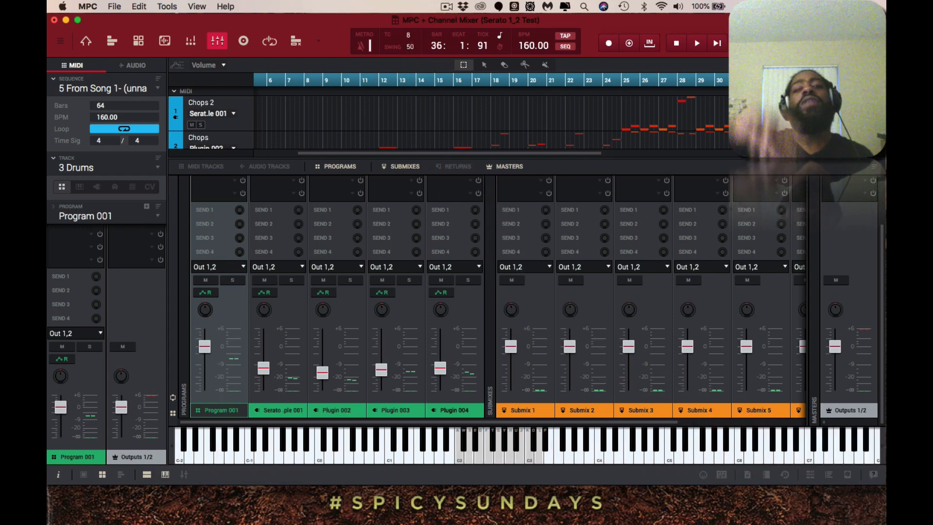
# Play sequence 5 from its start and review the recorded mutes in an enlarged Track Mute track view.
pyautogui.press('space')
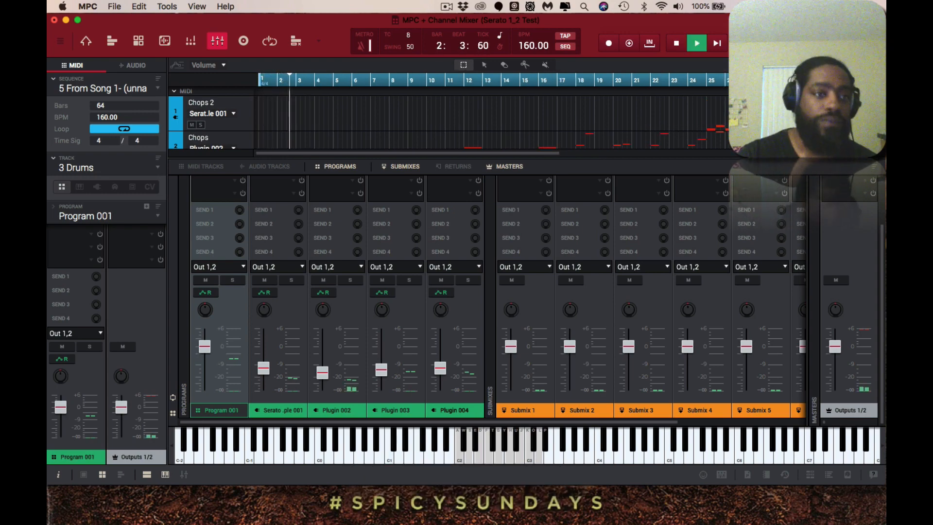
pyautogui.click(291, 40)
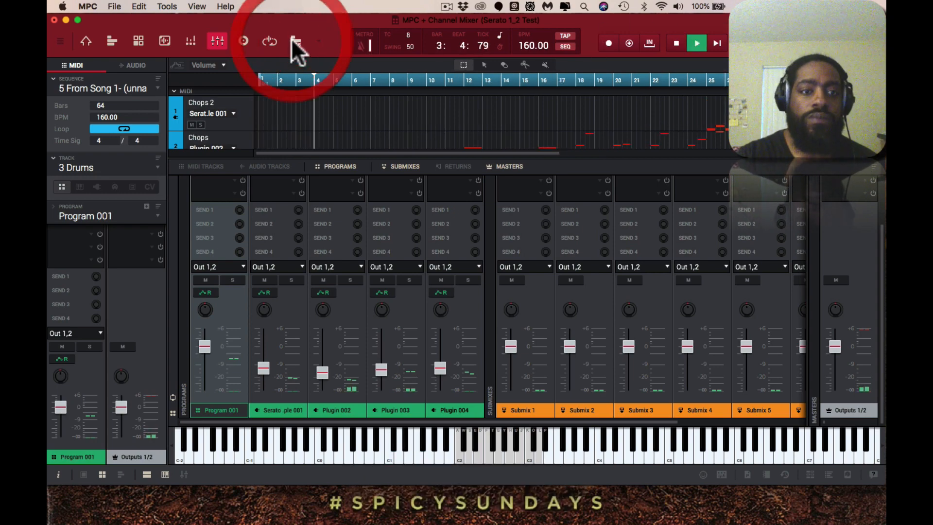
pyautogui.click(147, 474)
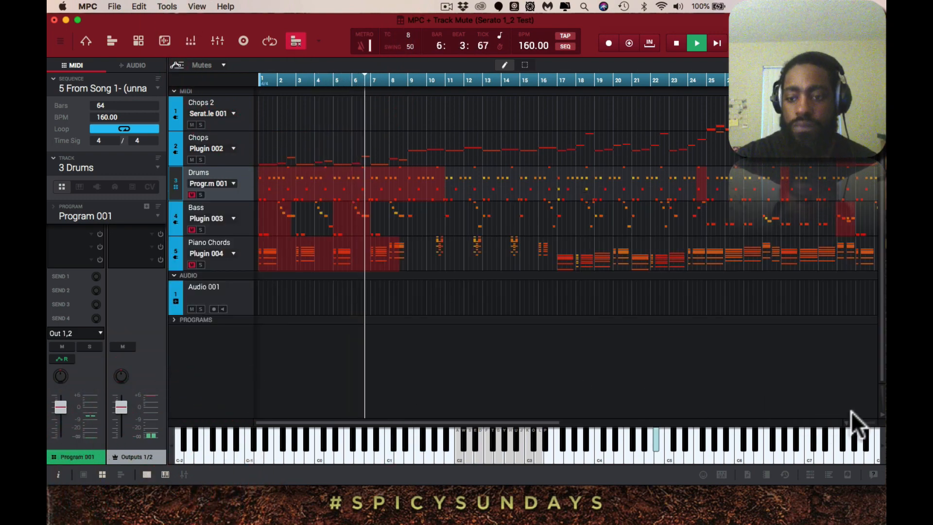
pyautogui.moveTo(847, 421); pyautogui.dragTo(847, 421)
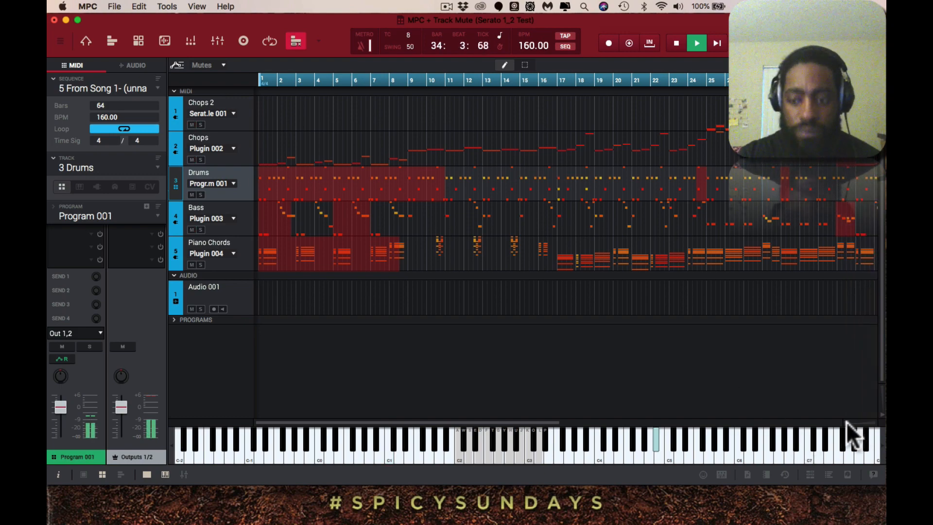
pyautogui.moveTo(846, 422); pyautogui.dragTo(812, 416)
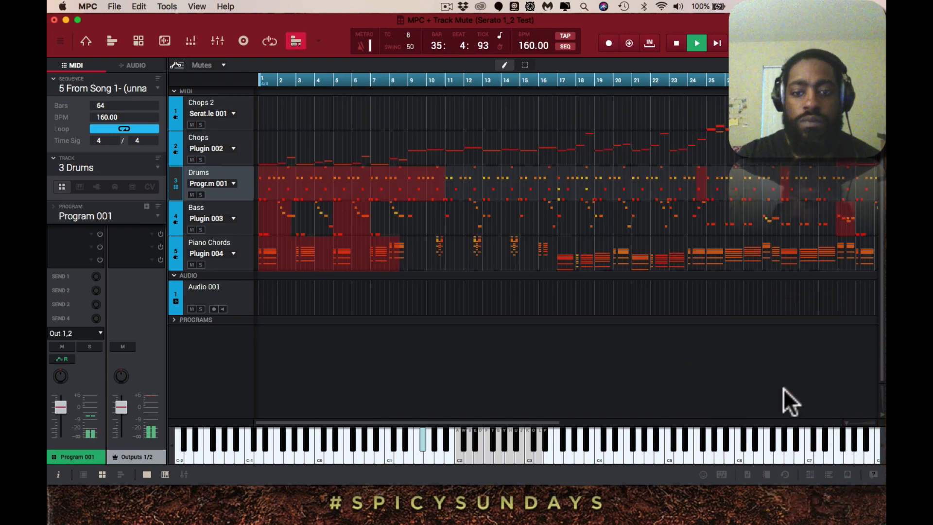